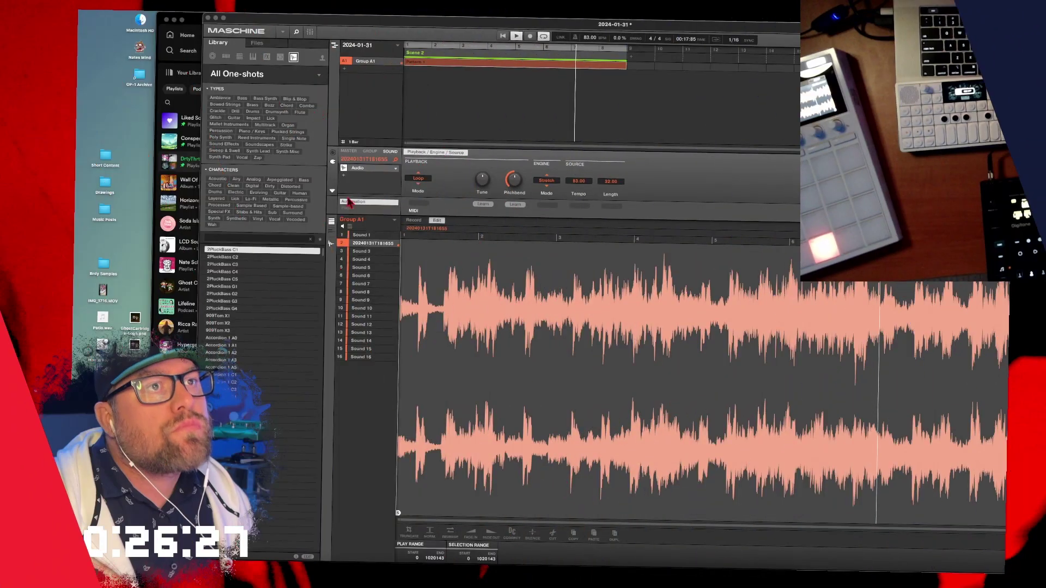
Step: Insert the VST3 version of ValhallaShimmer as an effect on the recorded Sound 2
click(343, 181)
mouse_move(374, 218)
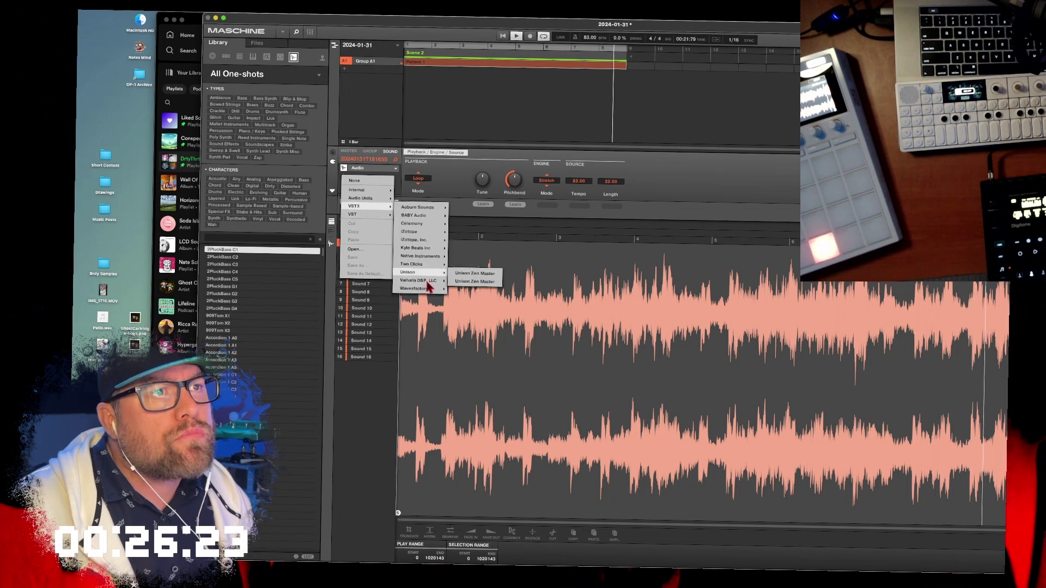
mouse_move(446, 281)
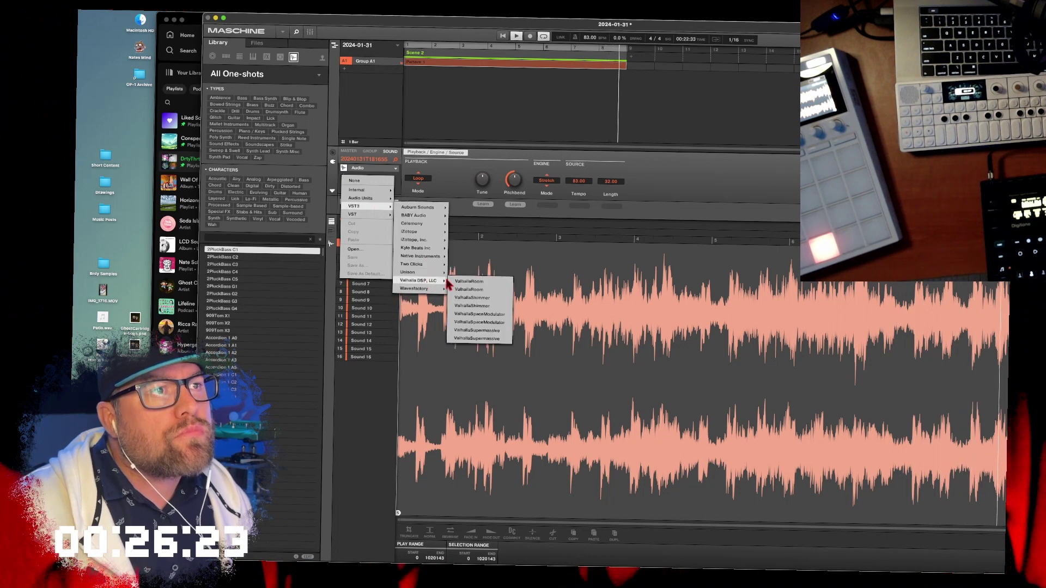
click(467, 299)
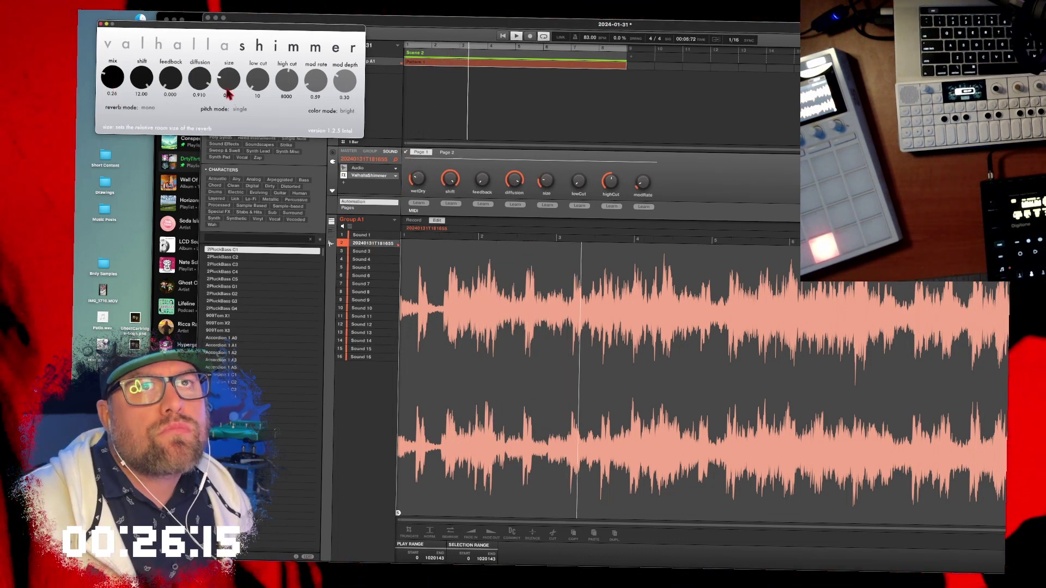
Step: Set ValhallaShimmer to bigStereo reverb mode and dual pitch mode, with shift 7.98, size 0.25 and low cut 40
click(147, 107)
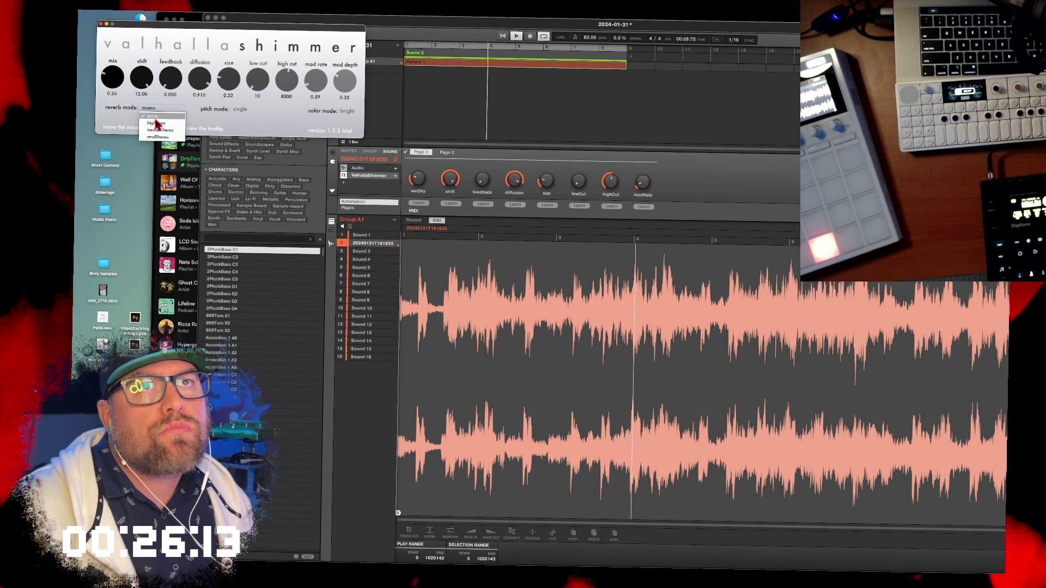
click(156, 123)
click(244, 111)
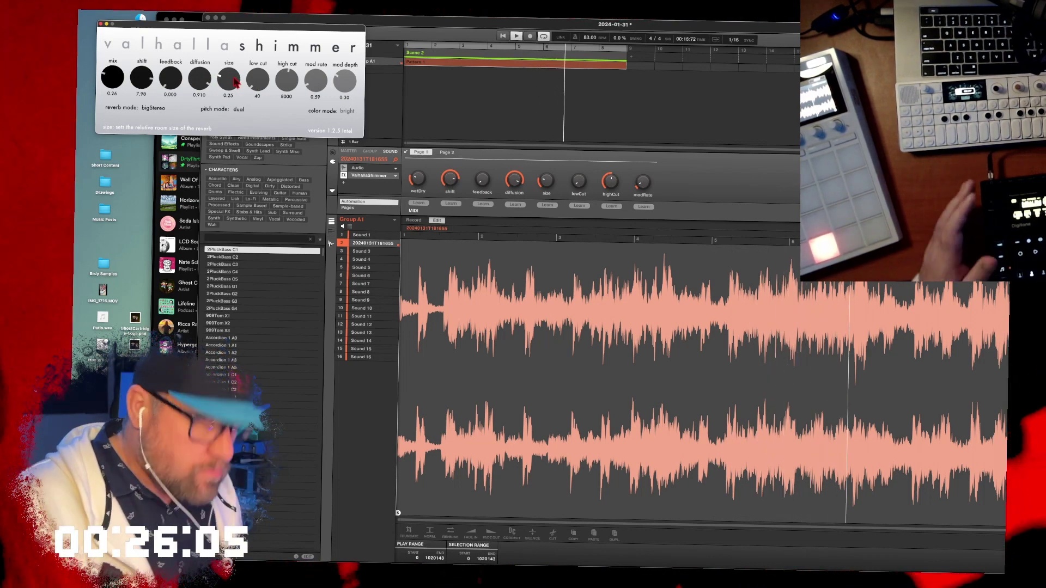
click(747, 203)
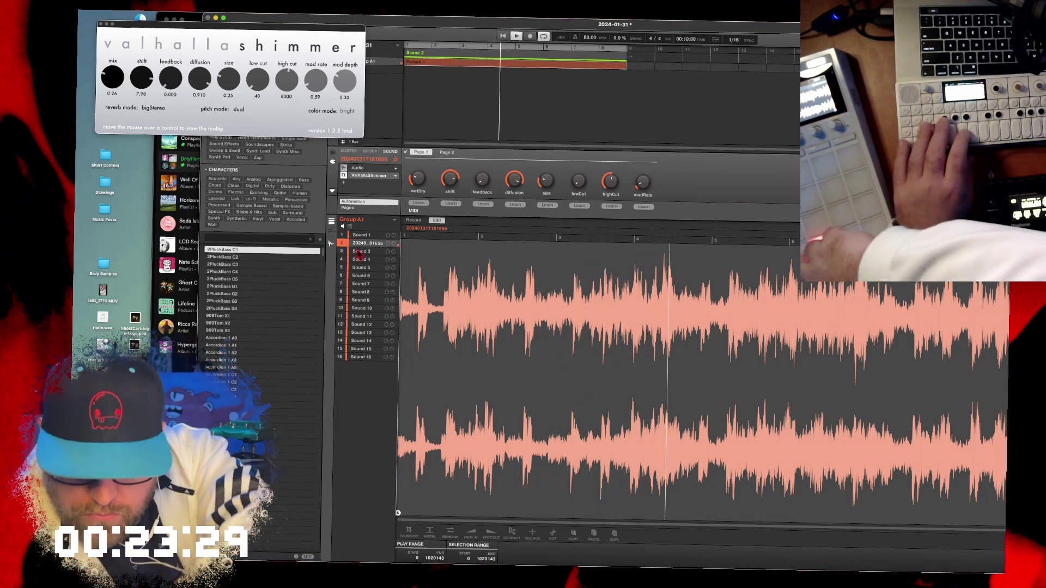
Step: Select Sound 3 for recording and clear its first take to make room for a new one
click(360, 251)
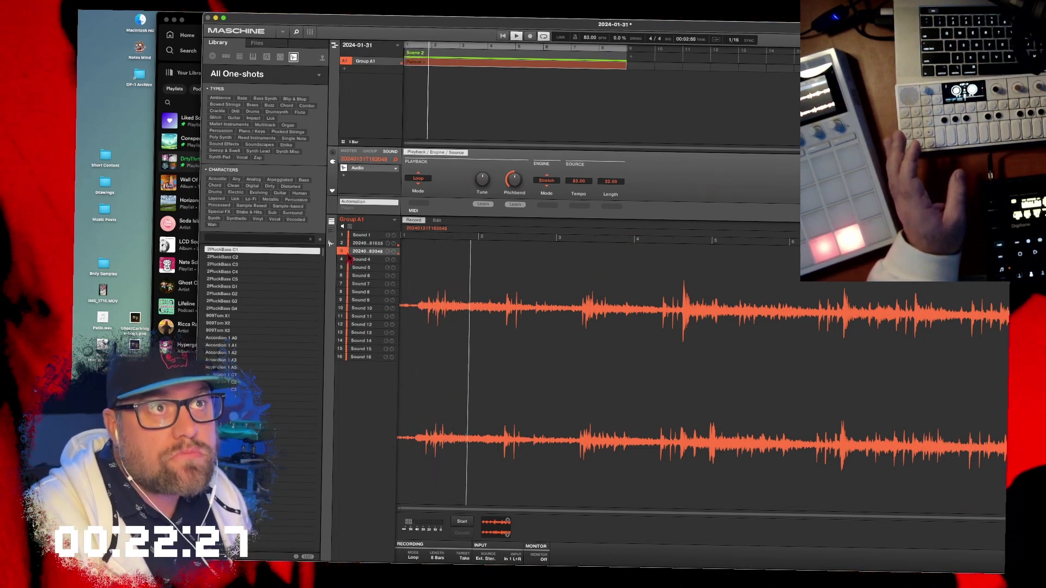
right_click(364, 251)
click(388, 314)
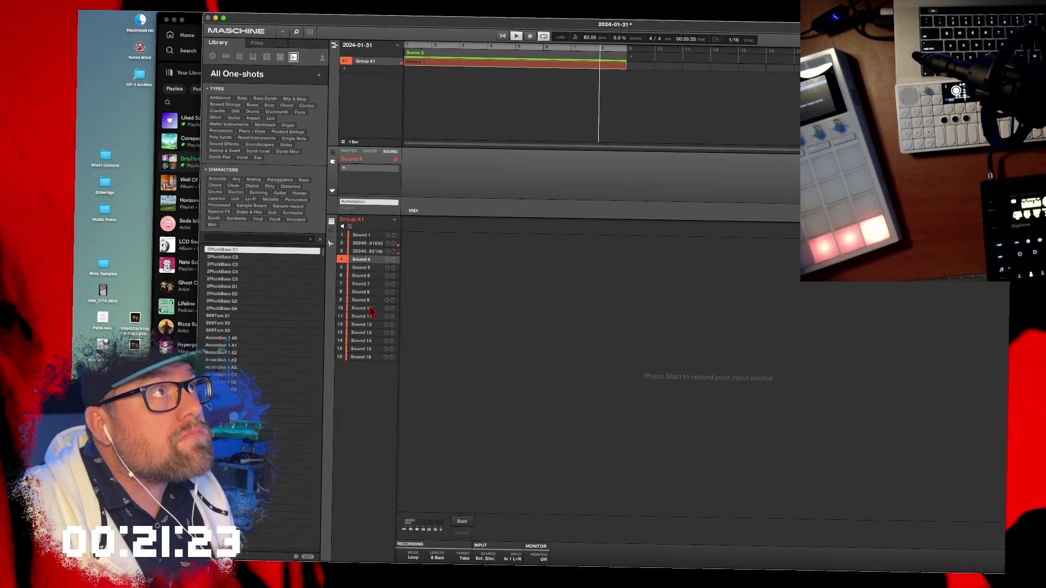
key(Return)
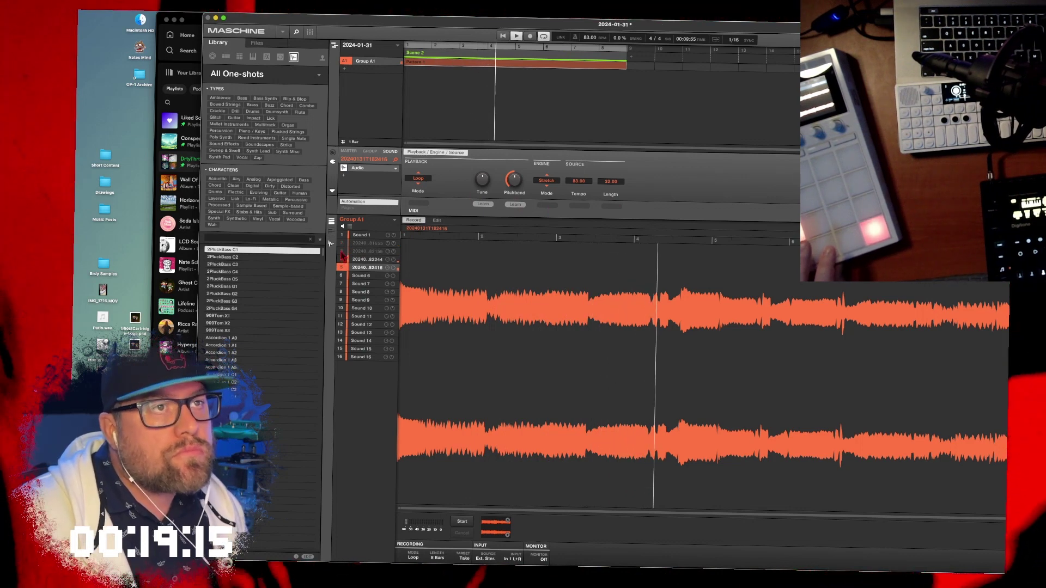
Step: Unmute the loop in Sound 3 and insert the internal Compressor on it
click(342, 252)
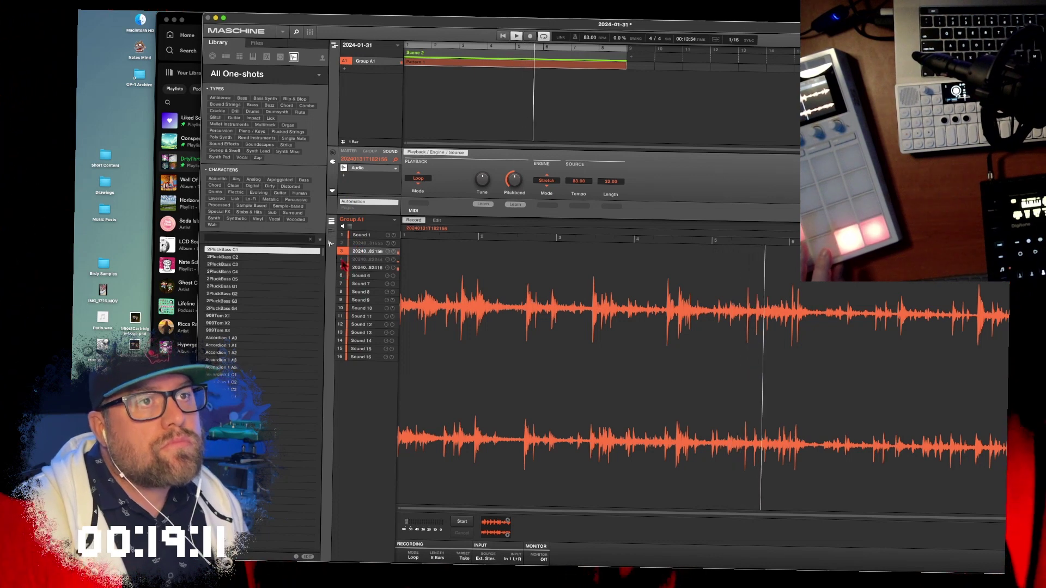
click(344, 177)
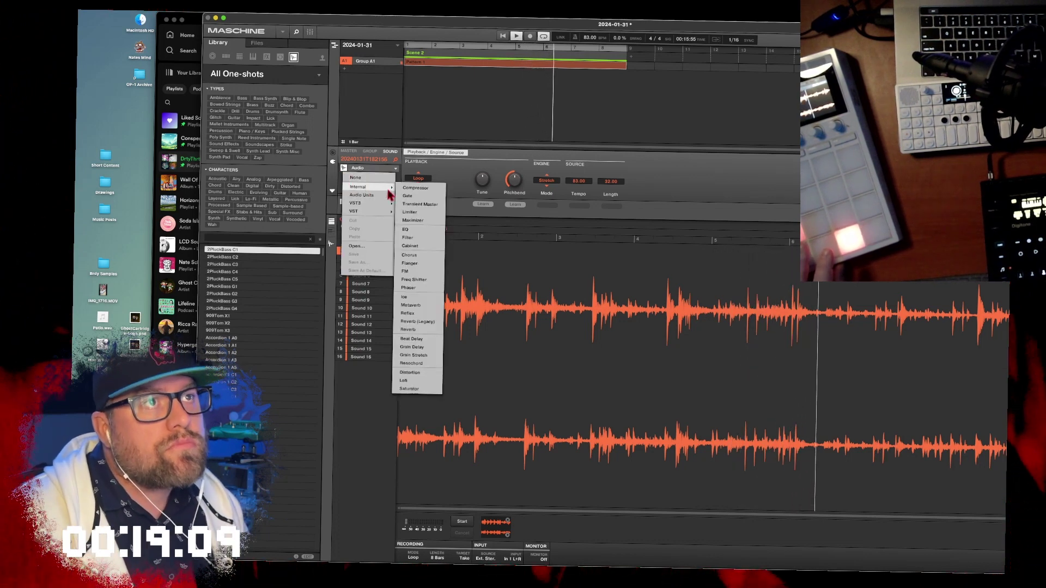
click(415, 189)
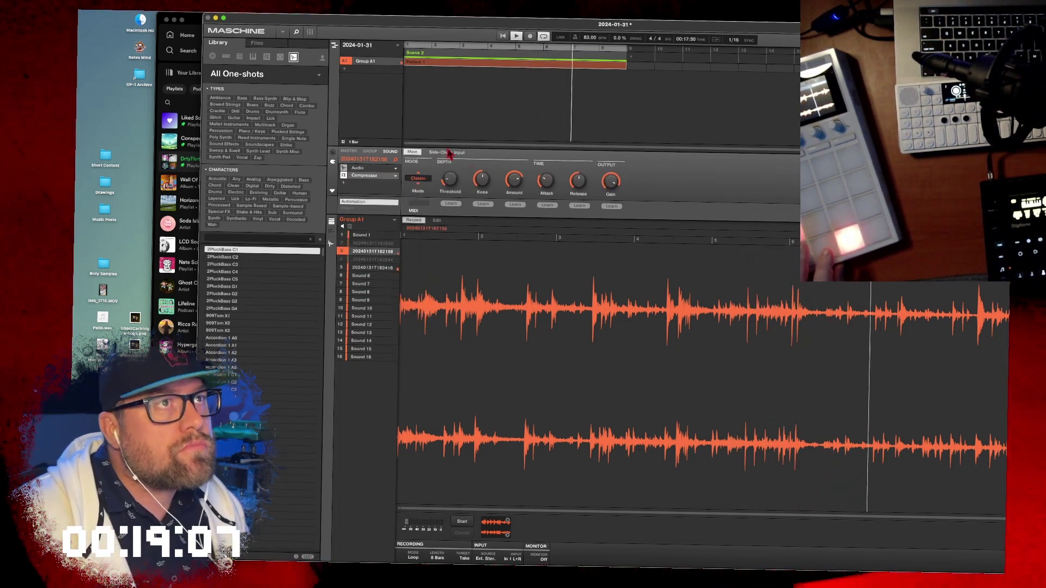
Step: Check the Compressor's side-chain input settings and adjust its main threshold downward
click(454, 153)
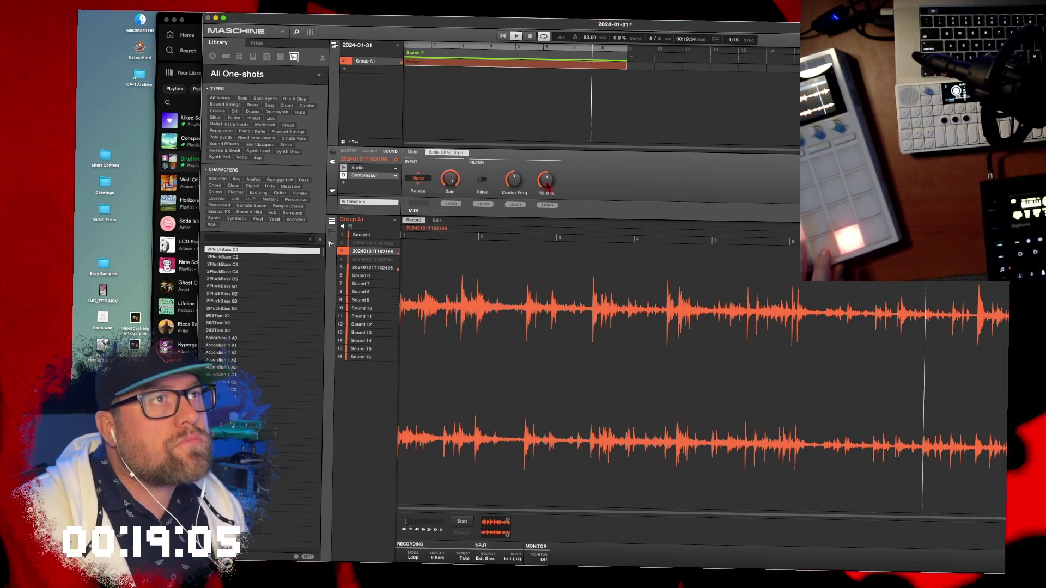
click(412, 152)
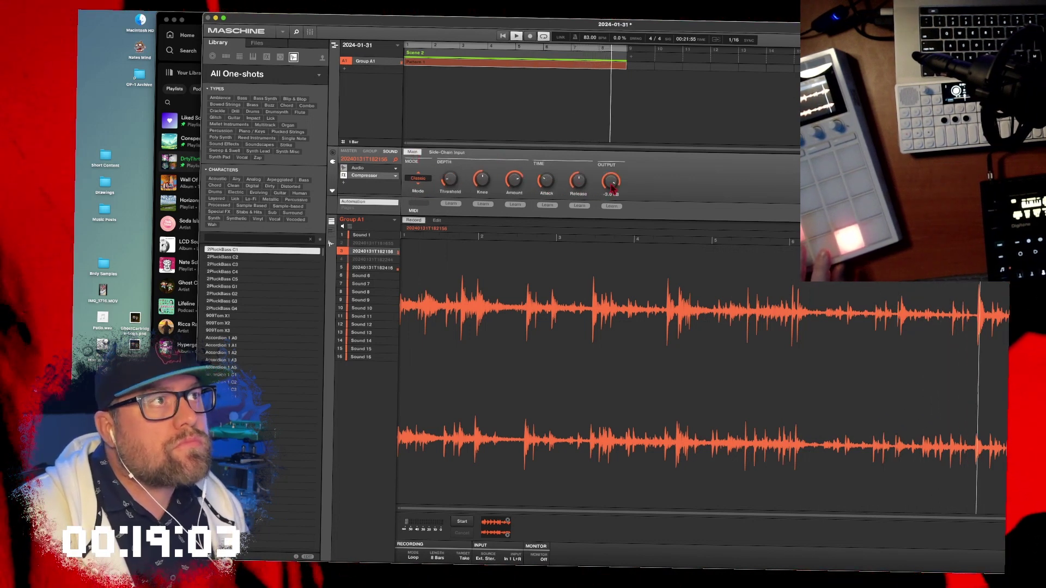
mouse_move(459, 184)
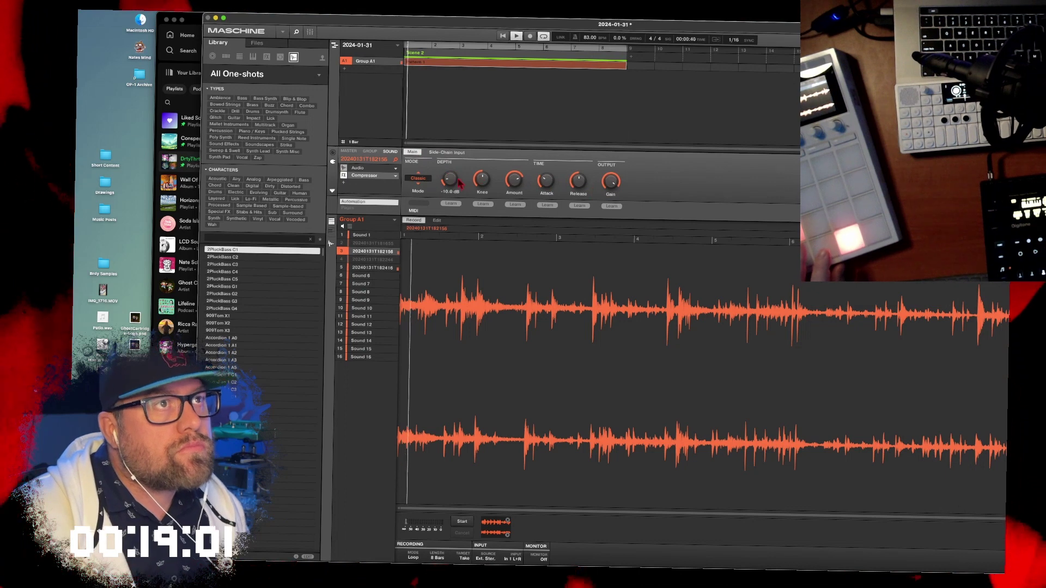
scroll(460, 184, down, 5)
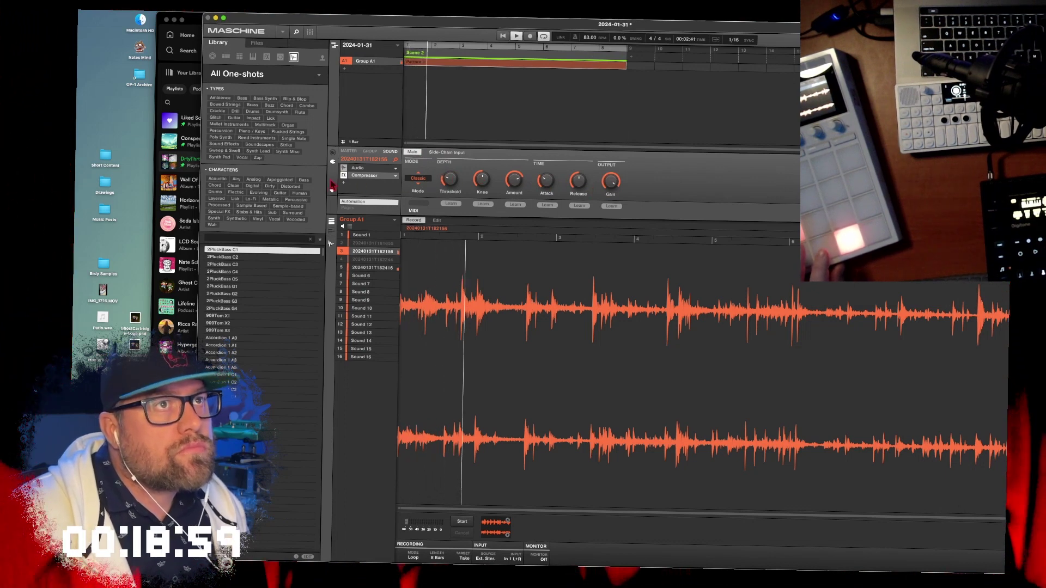
Step: Insert the internal EQ after the Compressor on Sound 3 and reduce its high-mid and high gains
click(344, 184)
mouse_move(361, 198)
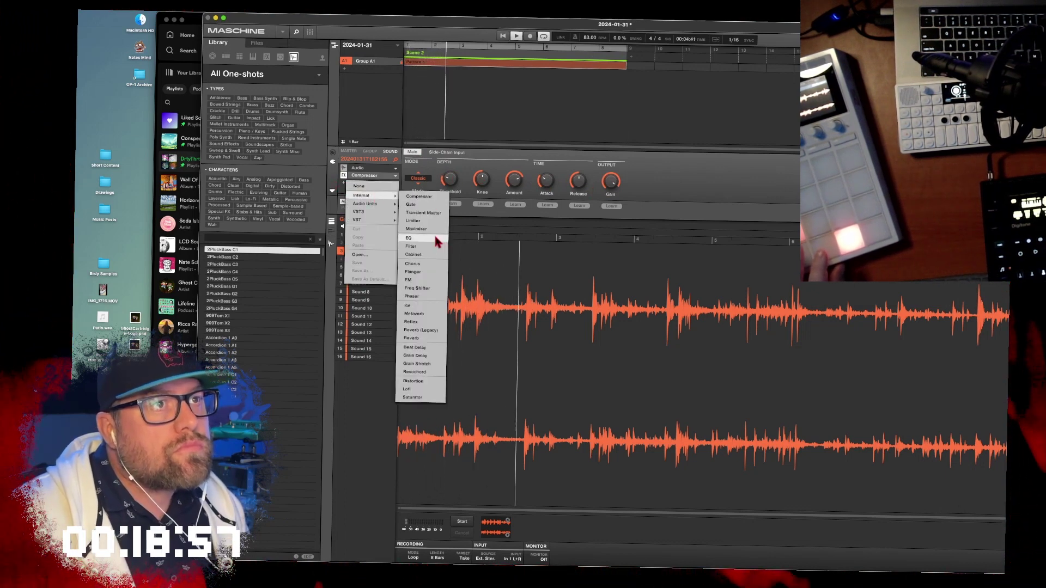
click(414, 232)
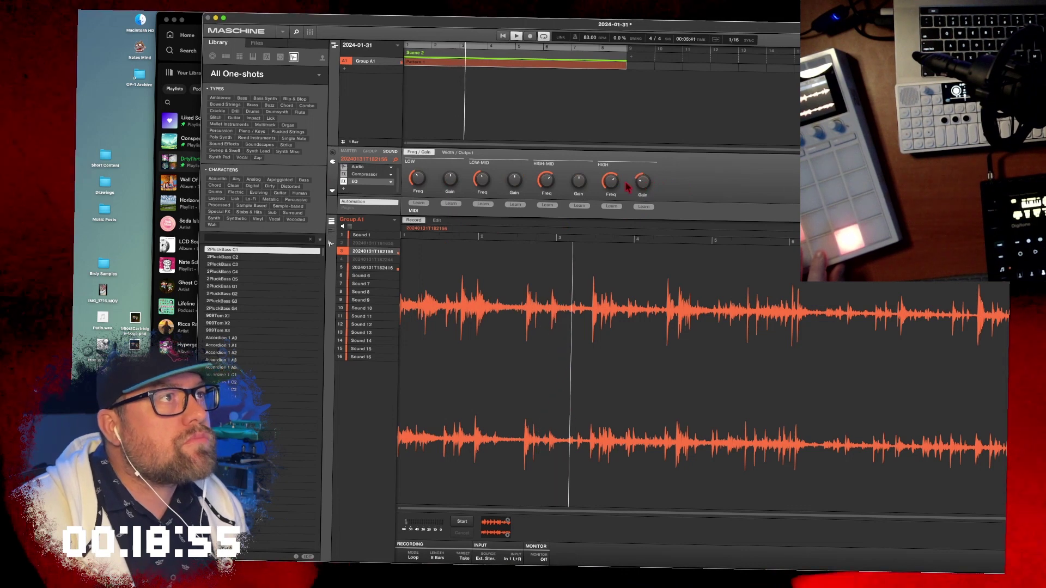
mouse_move(578, 182)
scroll(579, 181, down, 6)
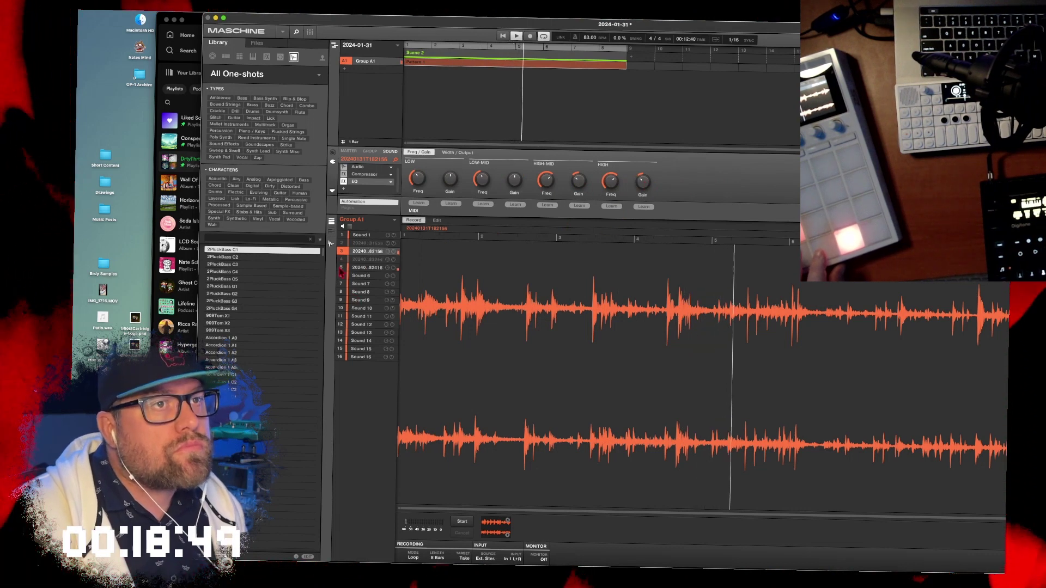
Step: Toggle the mute on Sound 5 and add a second group below Group A1
click(341, 268)
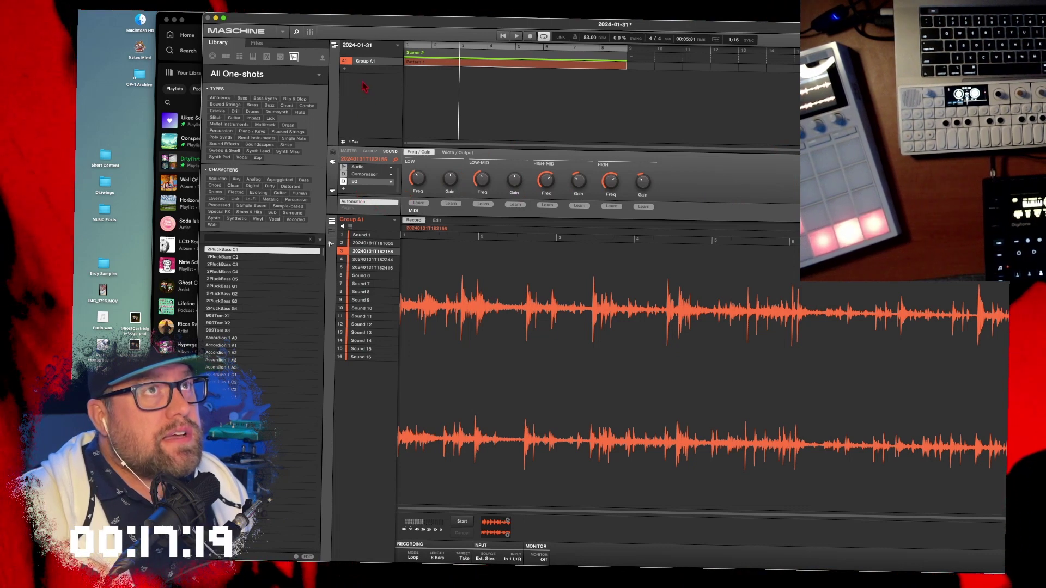
click(364, 293)
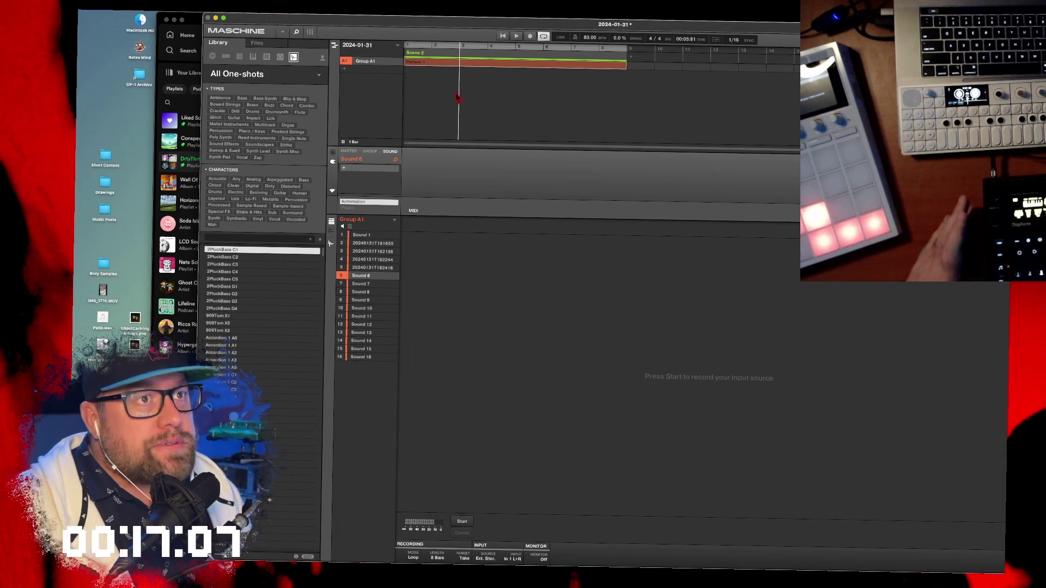
click(366, 81)
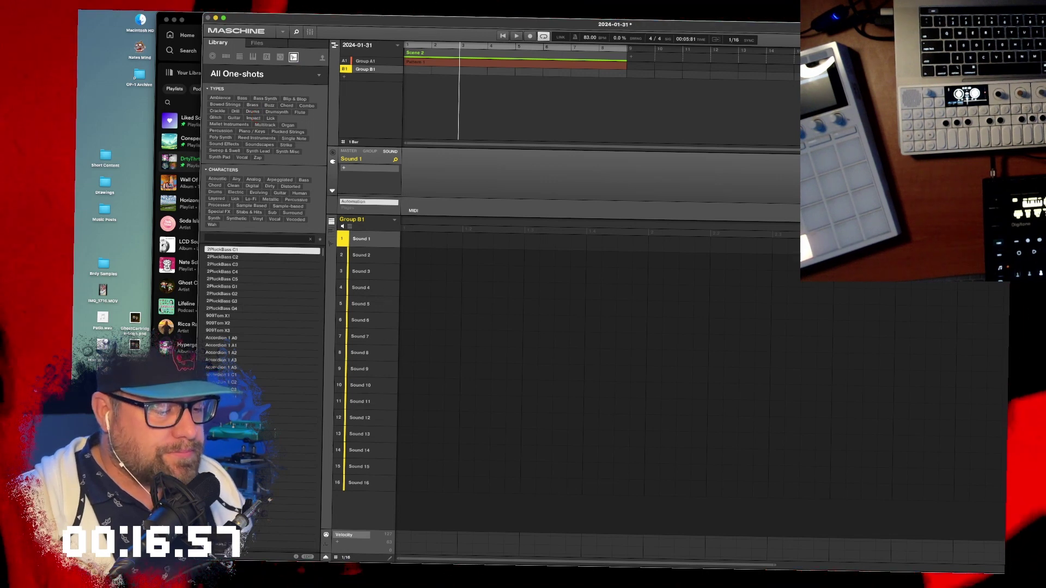
Step: Launch the Splice application
key(super+space)
text(splice)
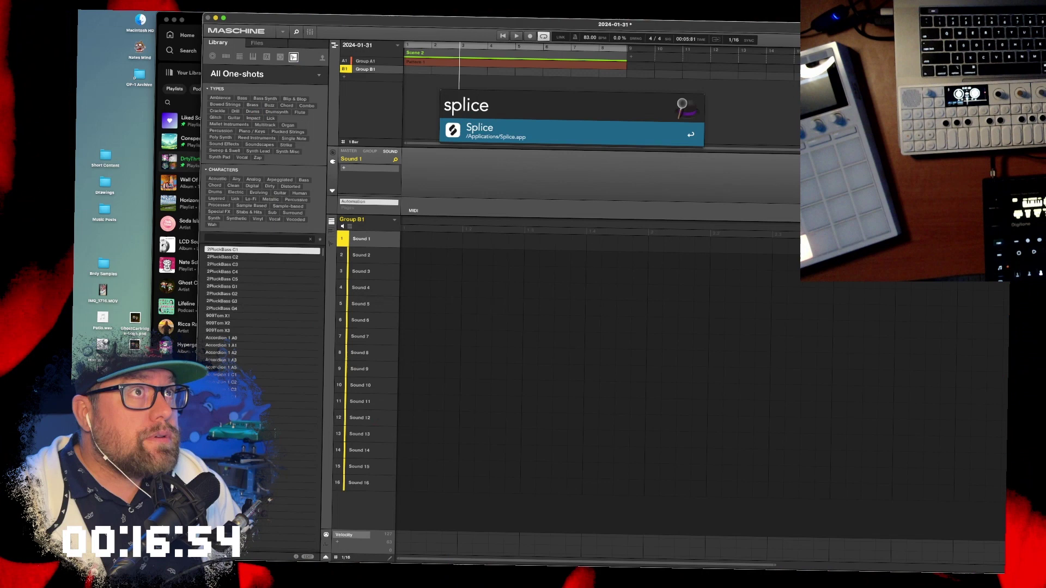
key(Return)
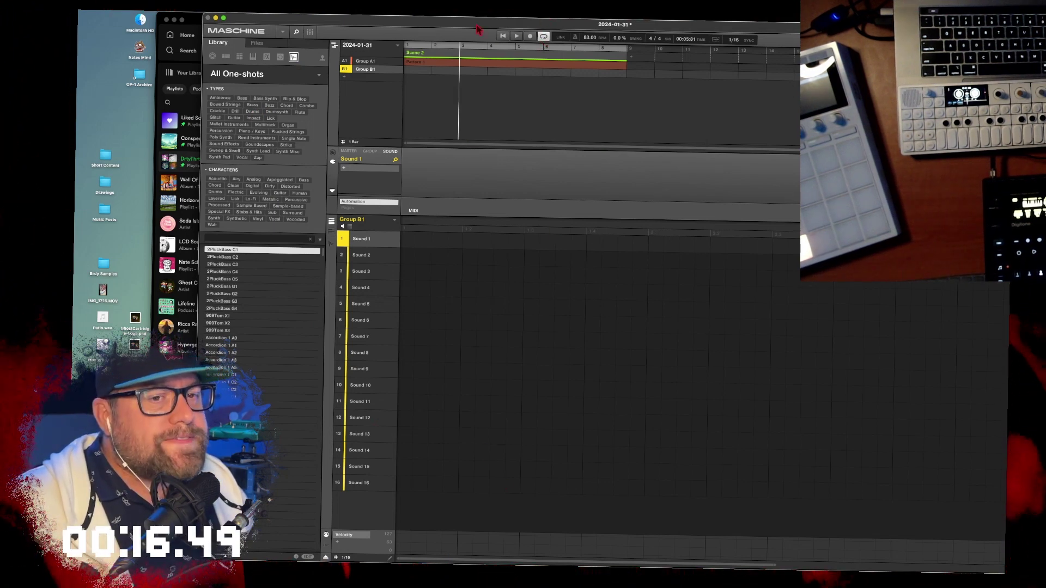
Step: Clear the Spotify window from the desktop and move the Maschine window over to the desktop's edge
click(184, 22)
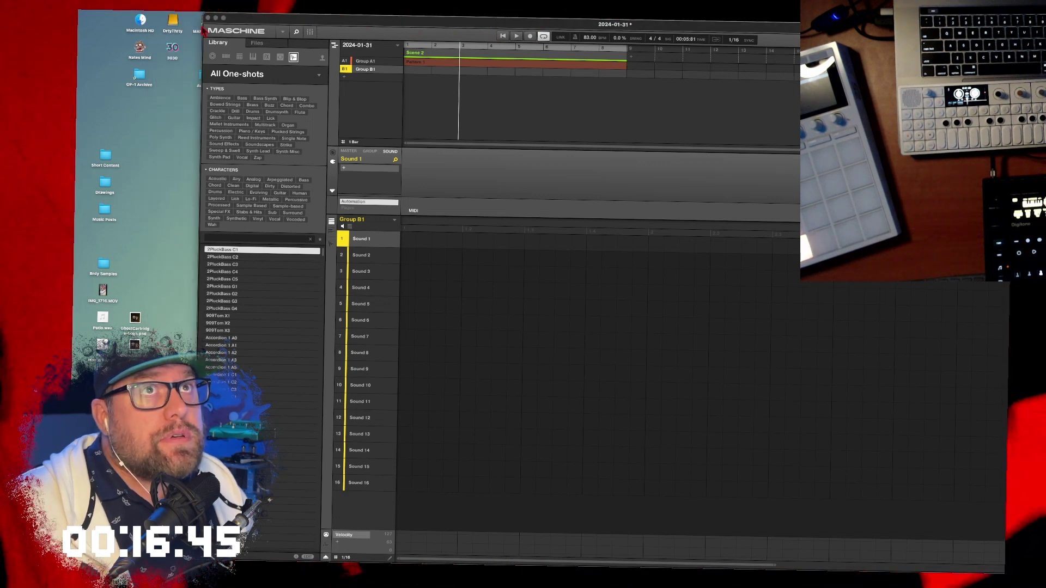
drag(204, 29, 85, 25)
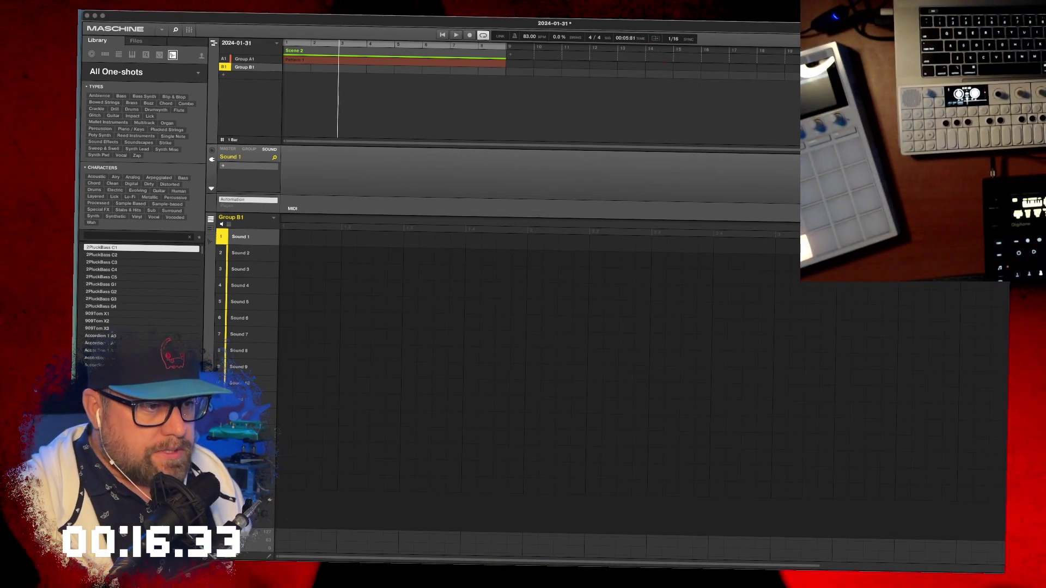
key(space)
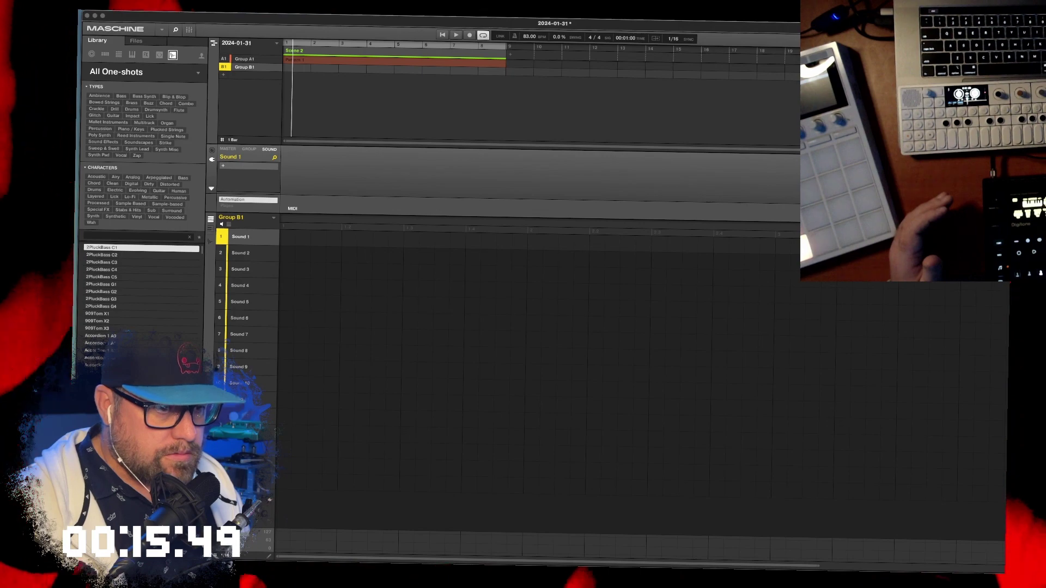
Step: Switch to Splice, preview the sample OS_LFM_Tambo_Perc.wav, and move Splice out of the way
key(super+Tab)
drag(513, 94, 515, 130)
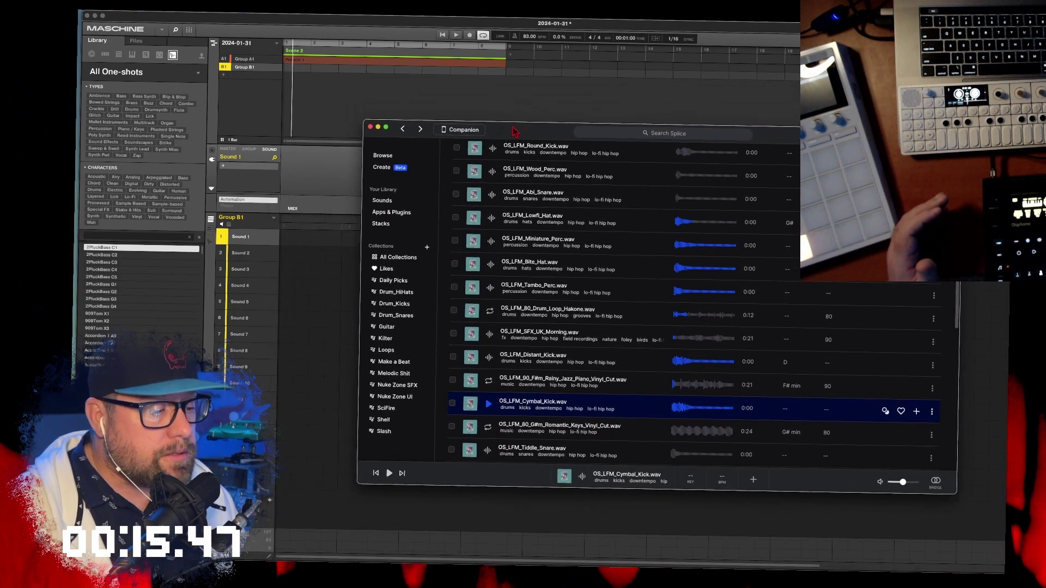
click(492, 290)
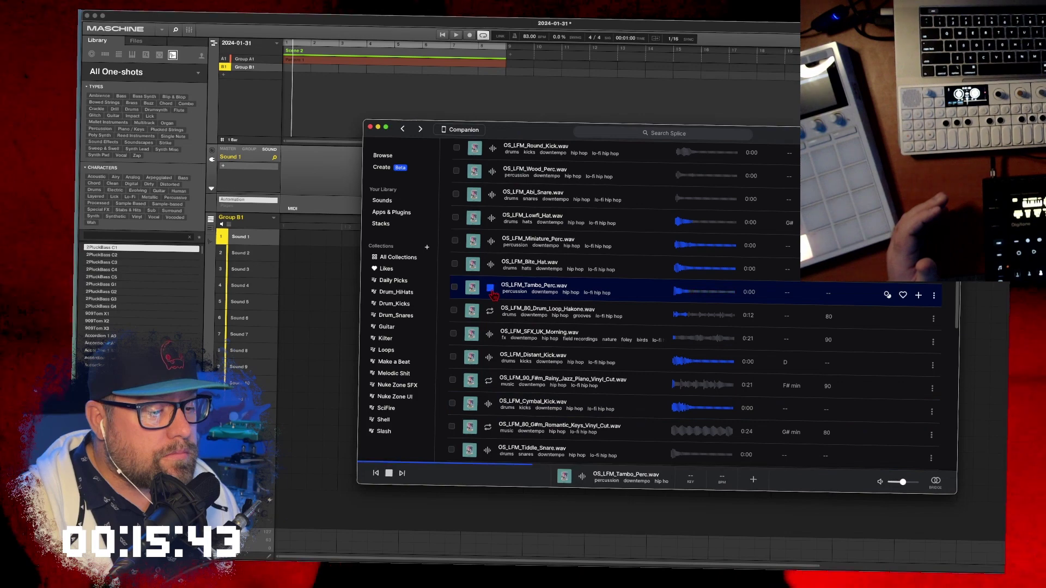
drag(553, 131, 567, 393)
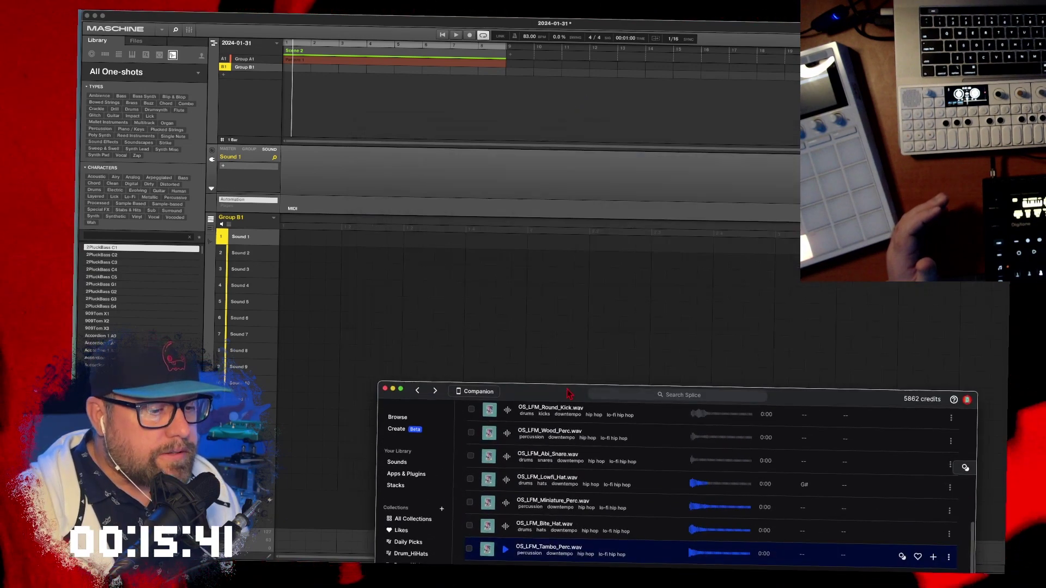
key(super+h)
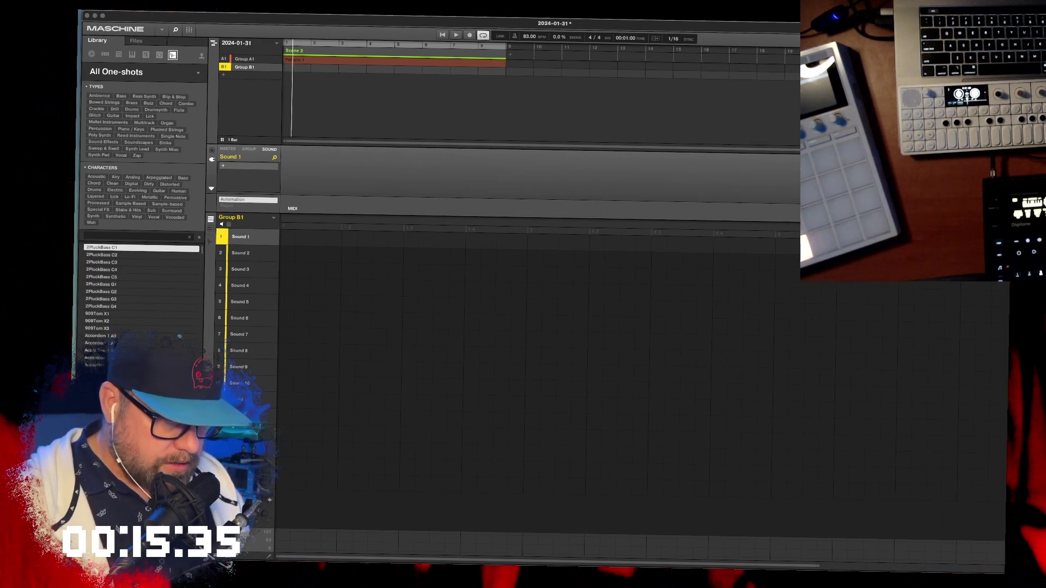
Step: Launch Loopback and reposition its window with the DIRTY BEATS device routing over Maschine
key(alt+space)
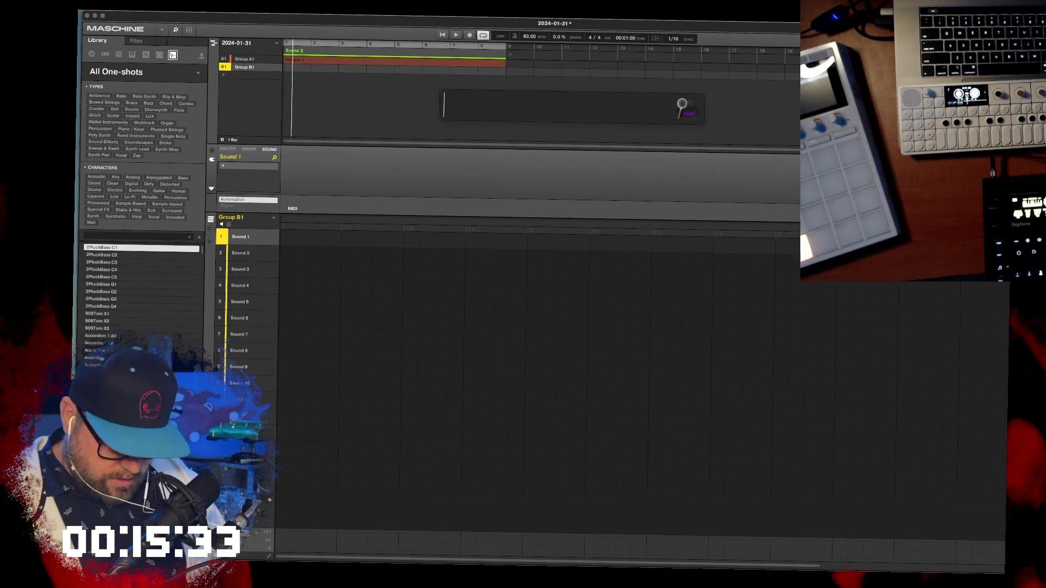
text(loo)
key(Return)
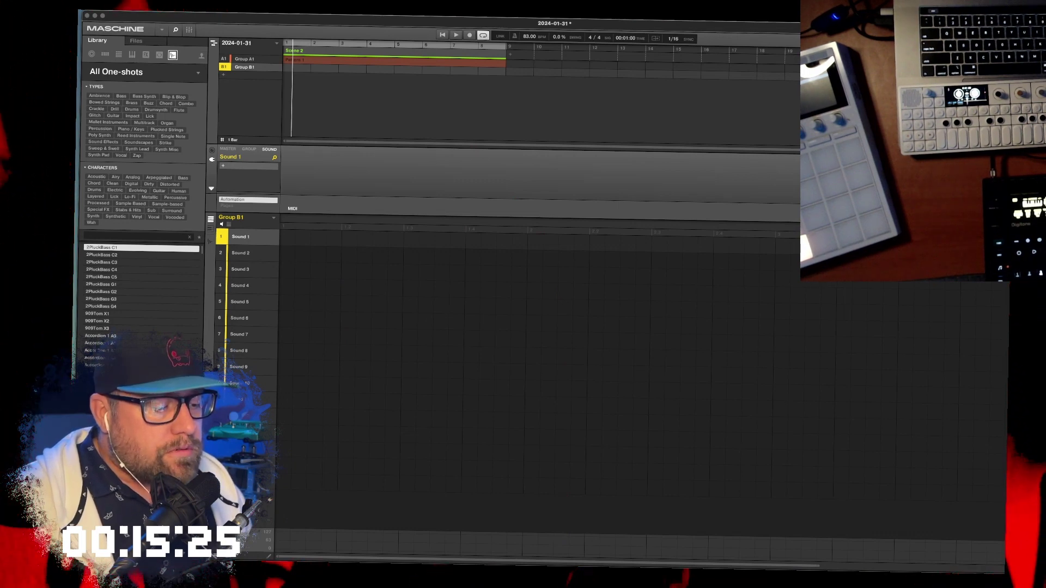
key(super+Tab)
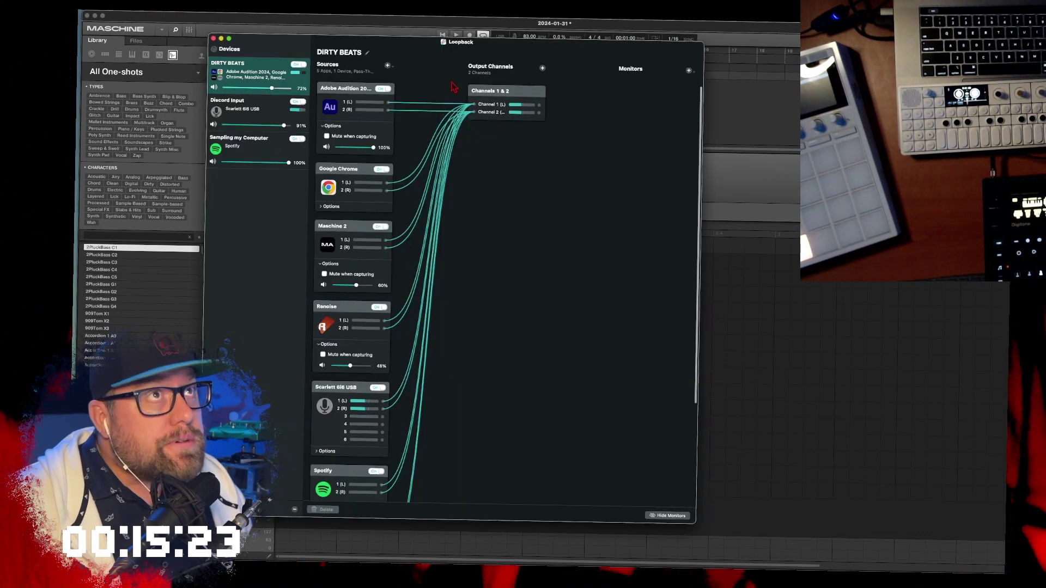
drag(412, 52, 442, 49)
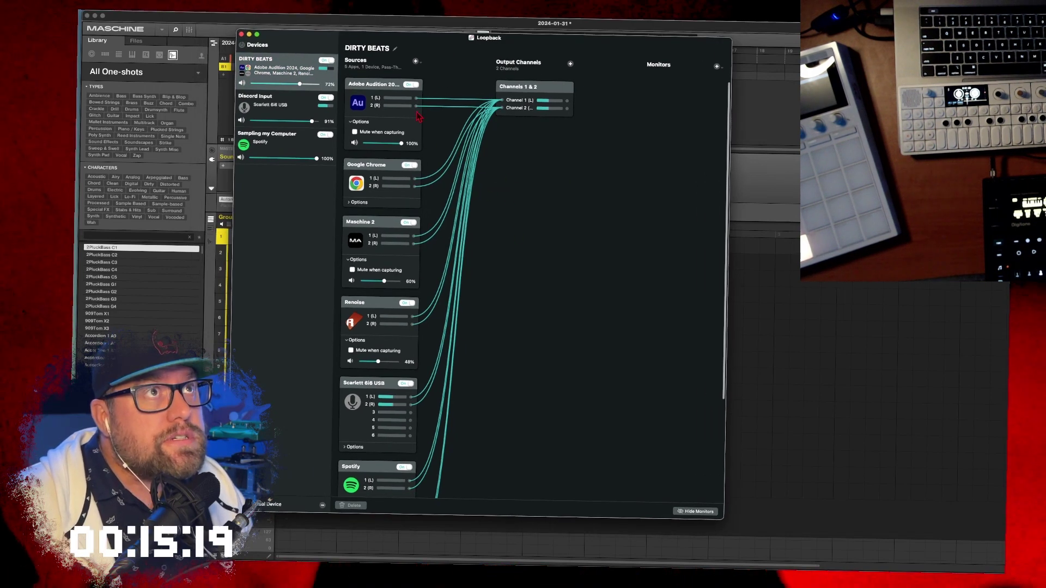
Step: Add Splice as a source of the DIRTY BEATS device, and play OS_LFM_Tambo_Perc.wav in Splice to test the routing
click(415, 61)
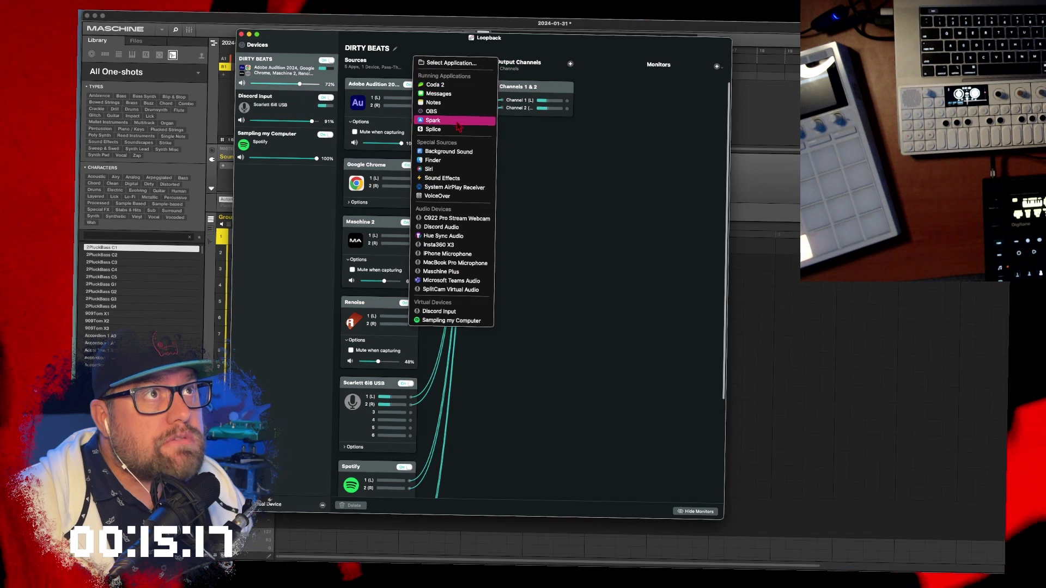
click(434, 129)
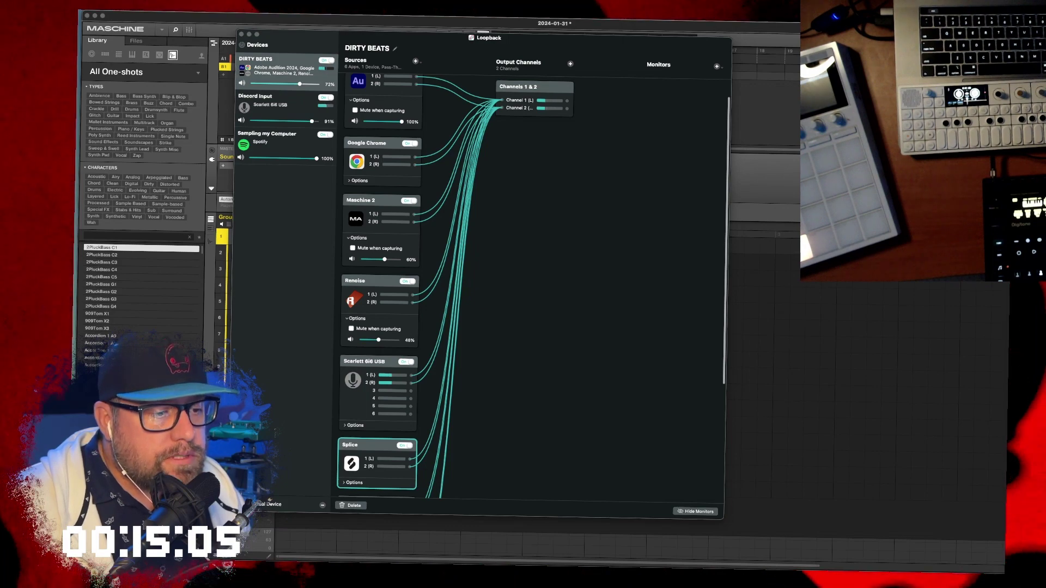
key(super+Tab)
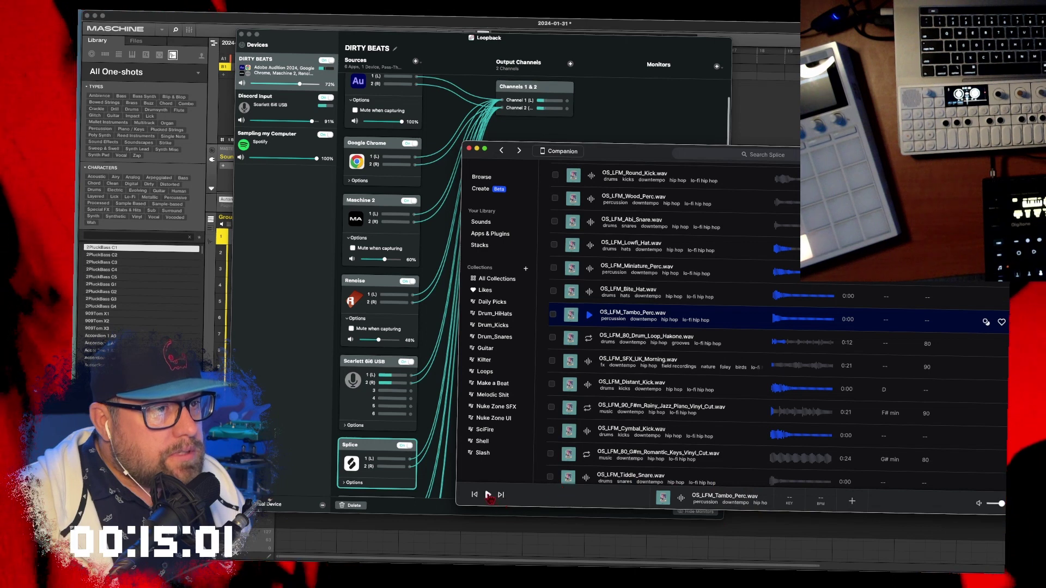
click(488, 495)
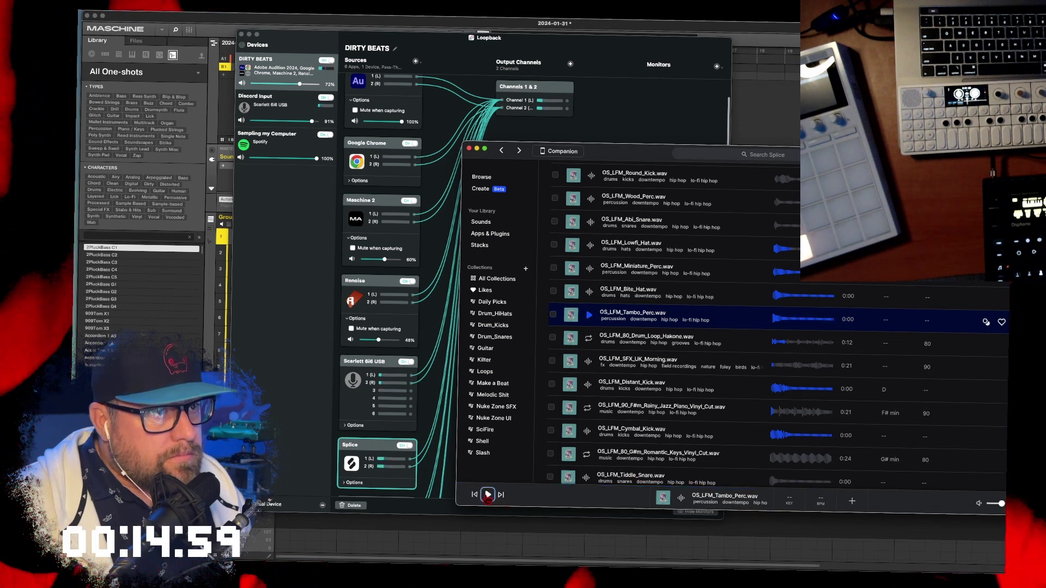
Step: Expand the Splice source's options in Loopback, and clear the Loopback and Splice windows away from Maschine
click(346, 487)
click(345, 484)
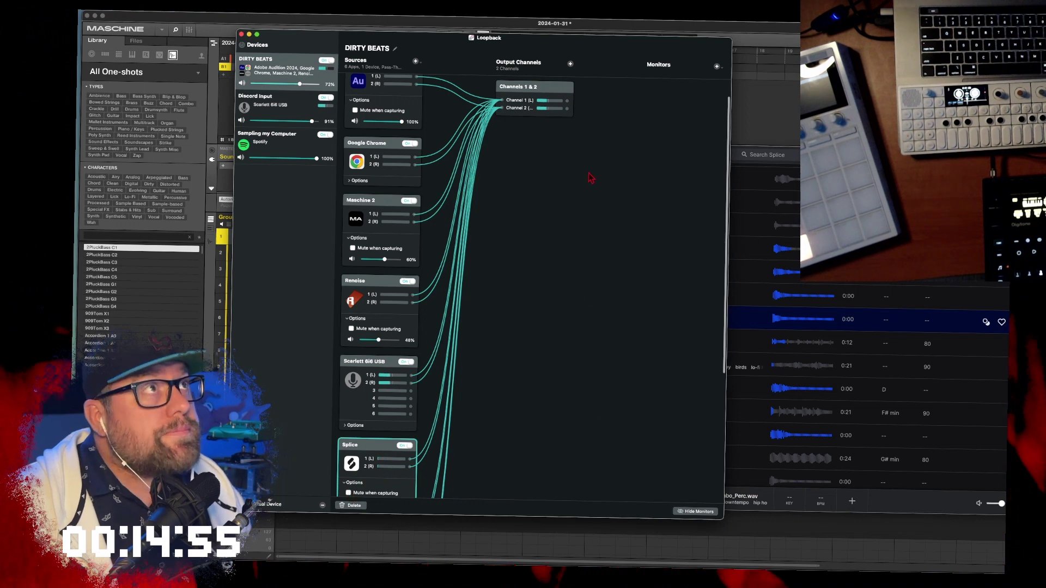
click(242, 34)
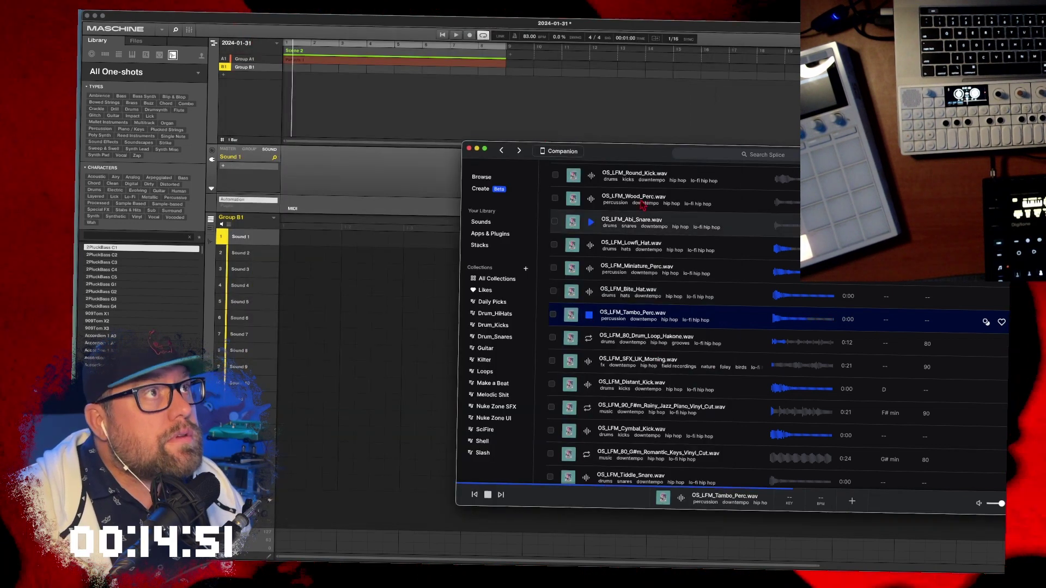
key(super+h)
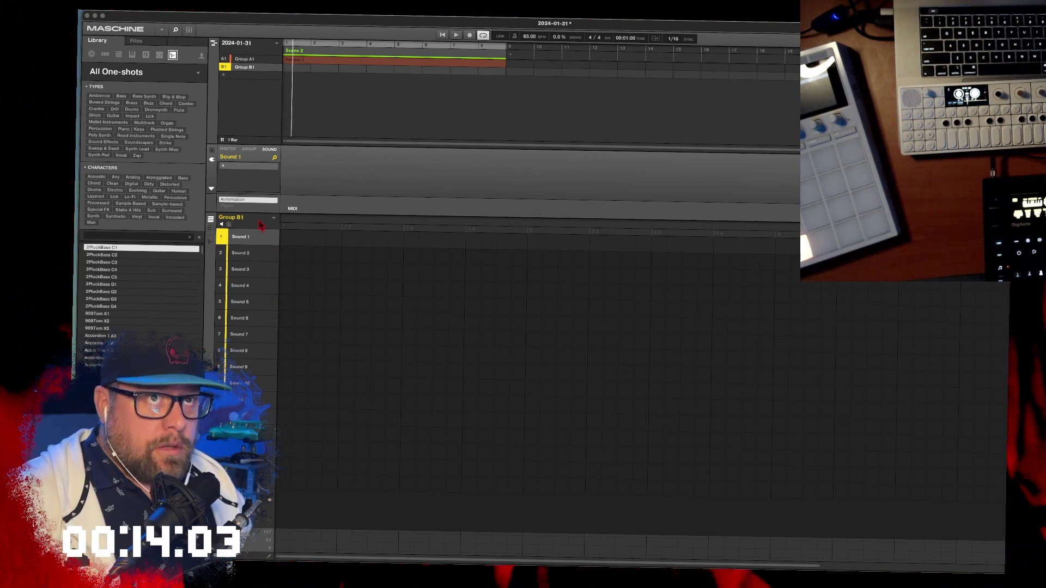
Step: Load OS_LFM_80_Perc_Loop_Shibuya into Sound 1 of Group B1 and change its plug-in to Audio so it plays as a loop
mouse_move(241, 242)
mouse_down()
mouse_move(252, 250)
mouse_move(248, 238)
mouse_up()
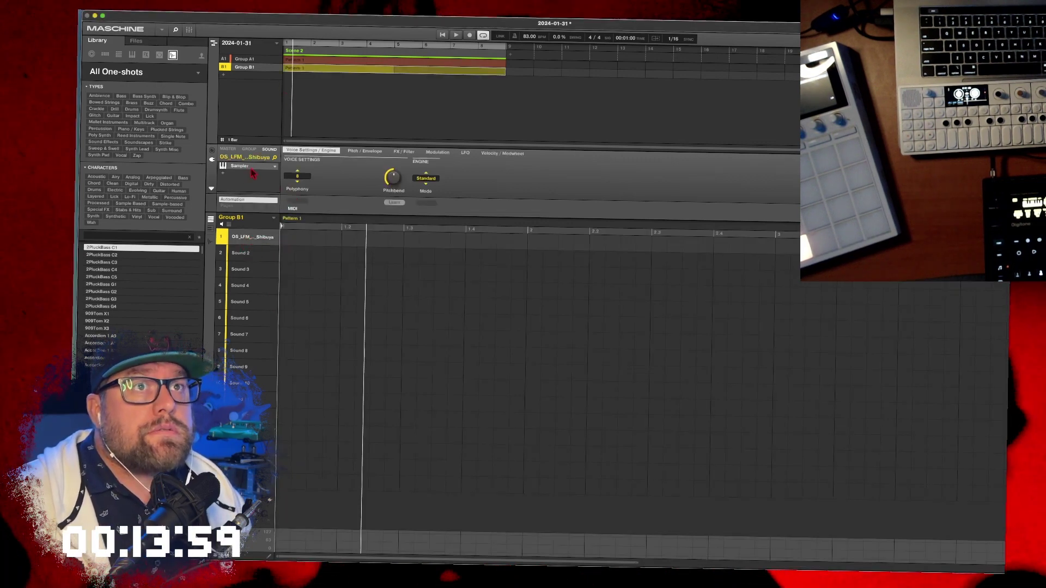
click(274, 166)
mouse_move(301, 182)
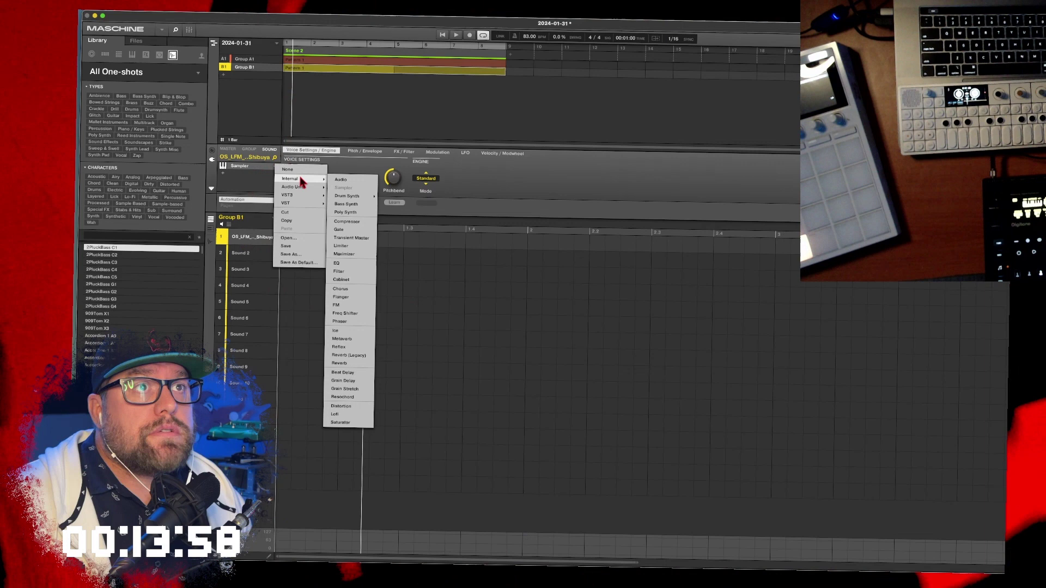
click(361, 183)
key(space)
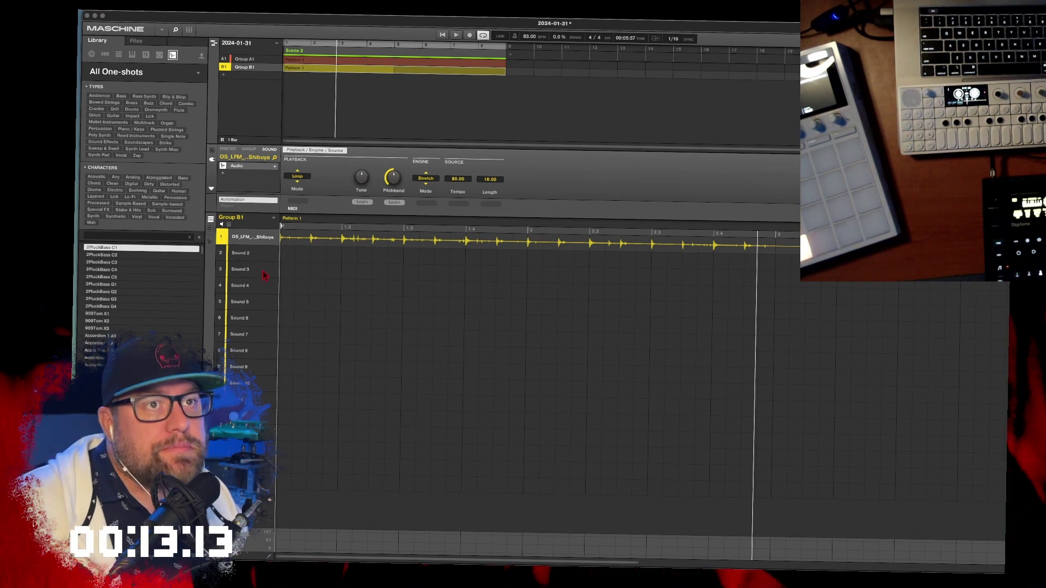
Step: Load ELF_kick_39 into Sound 2 and the 040 one-shot Zenhiser sample into Sound 3, and place their hits in the pattern
mouse_move(241, 258)
mouse_down()
mouse_move(255, 265)
mouse_move(254, 253)
mouse_up()
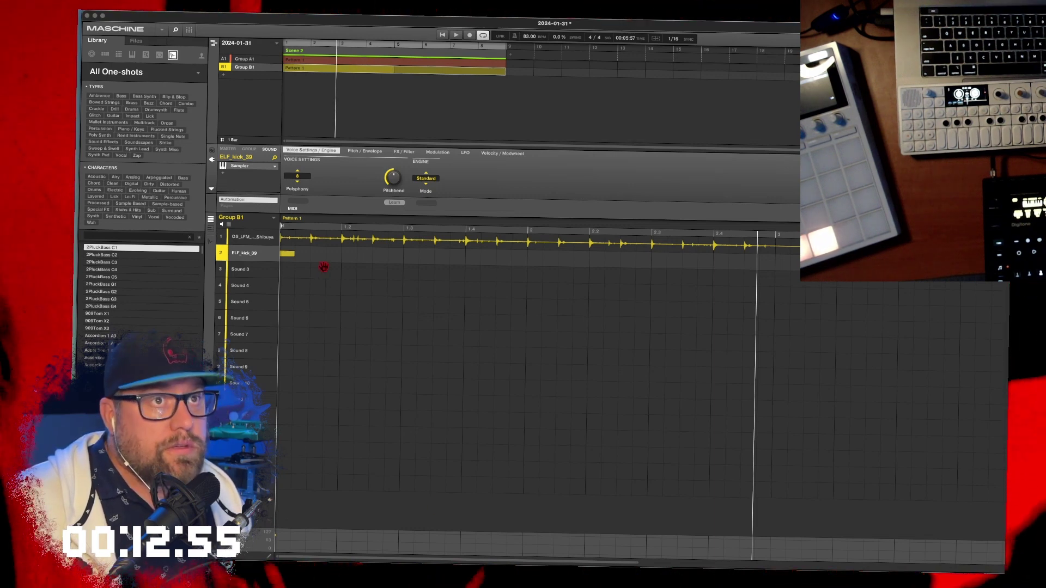
drag(254, 271, 254, 270)
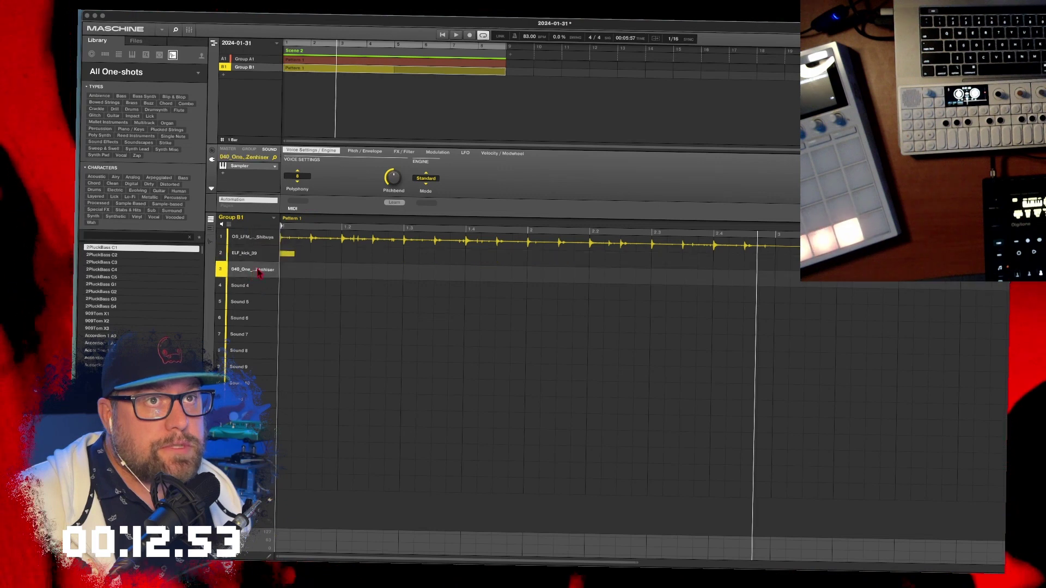
click(346, 271)
key(space)
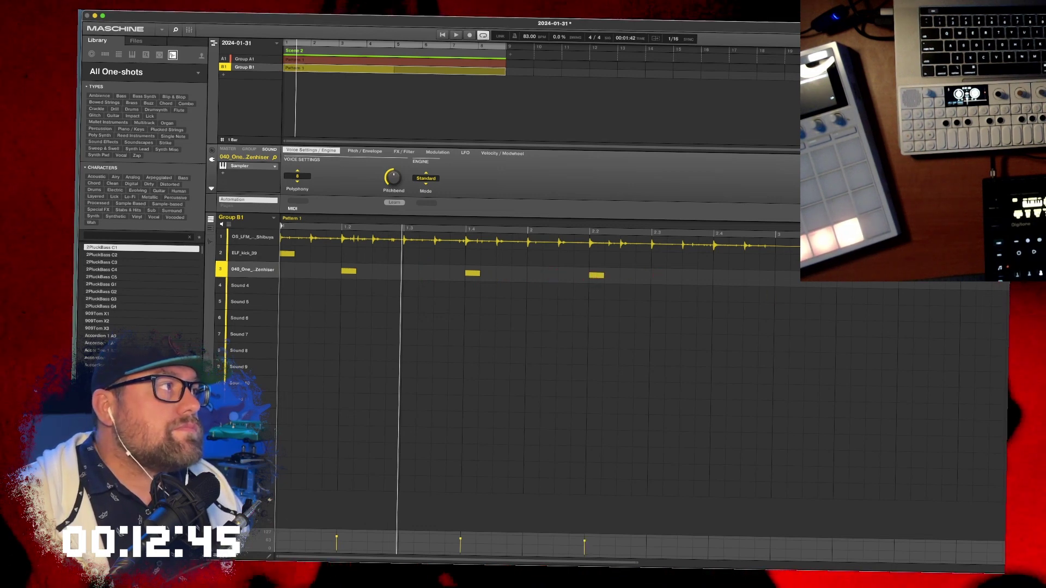
key(space)
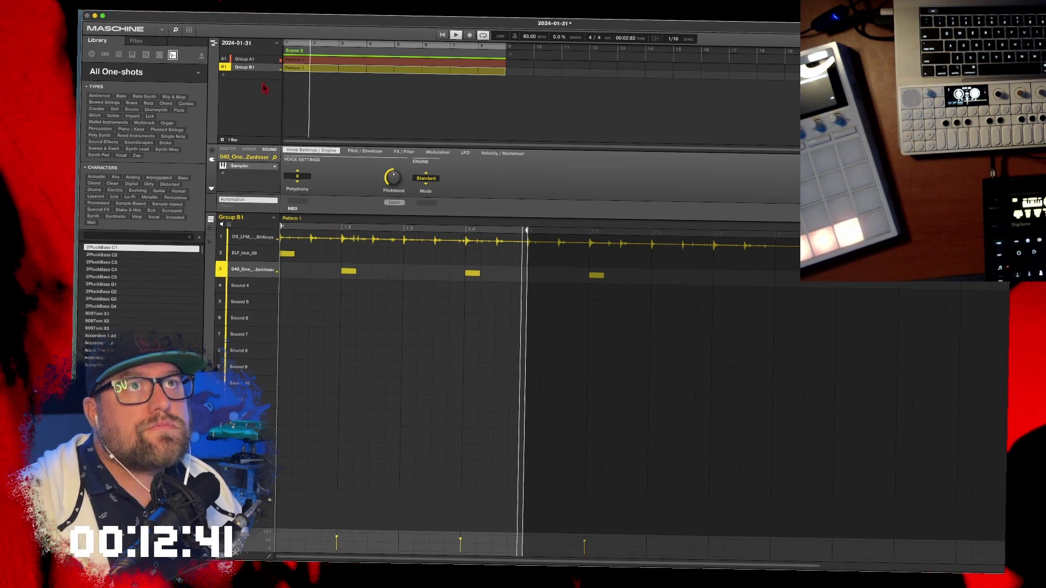
Step: Open the 040 one-shot in the sample editor and trim its play range to start at the first loud hit, 2922
click(242, 59)
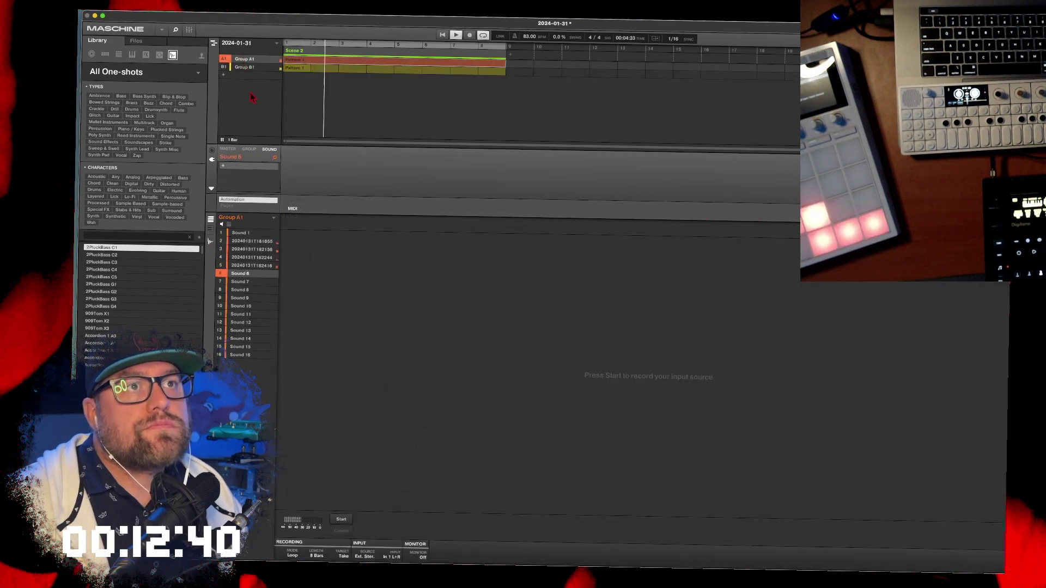
click(227, 266)
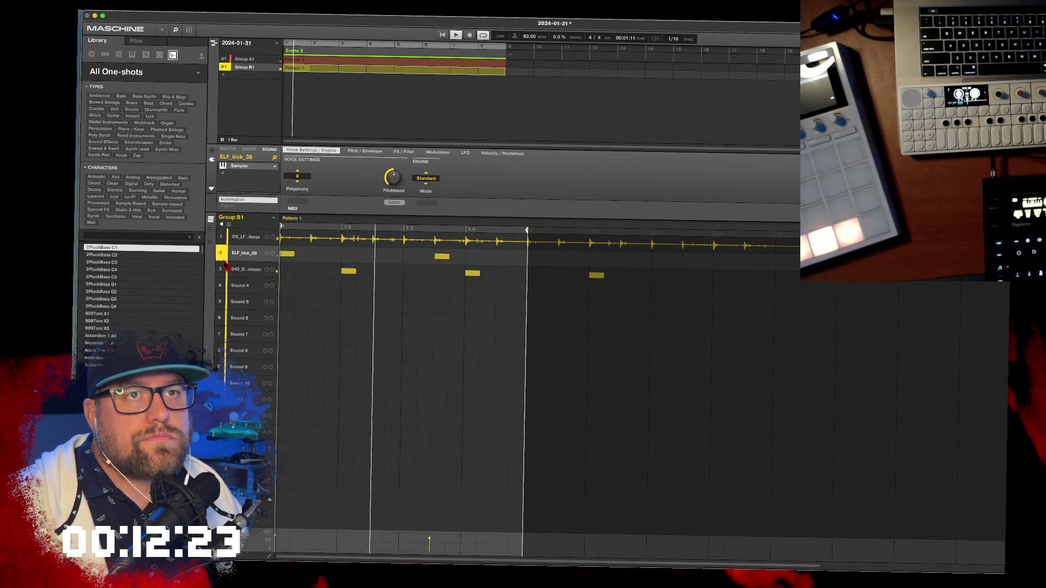
click(224, 268)
click(211, 241)
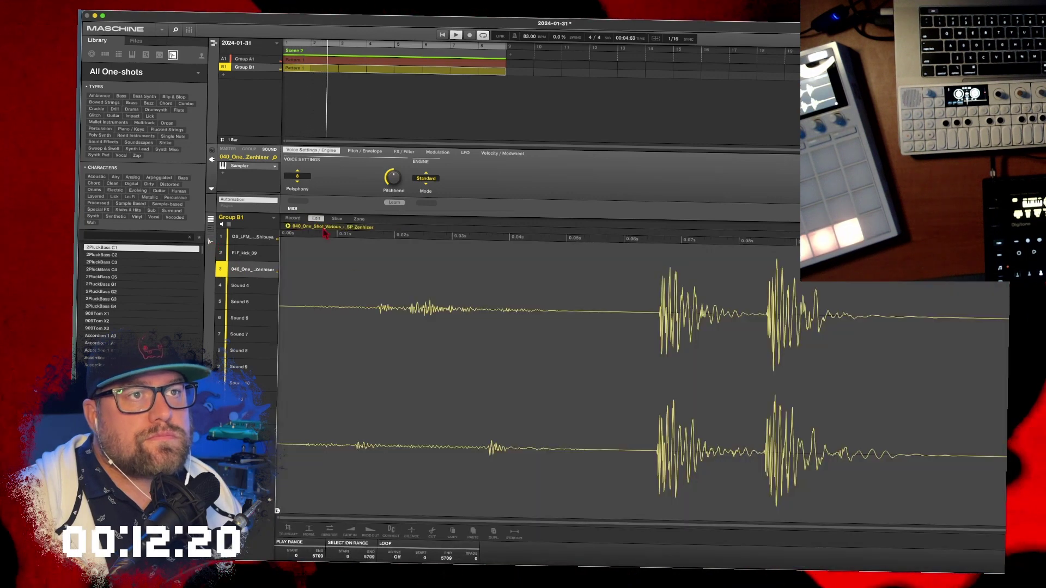
click(316, 218)
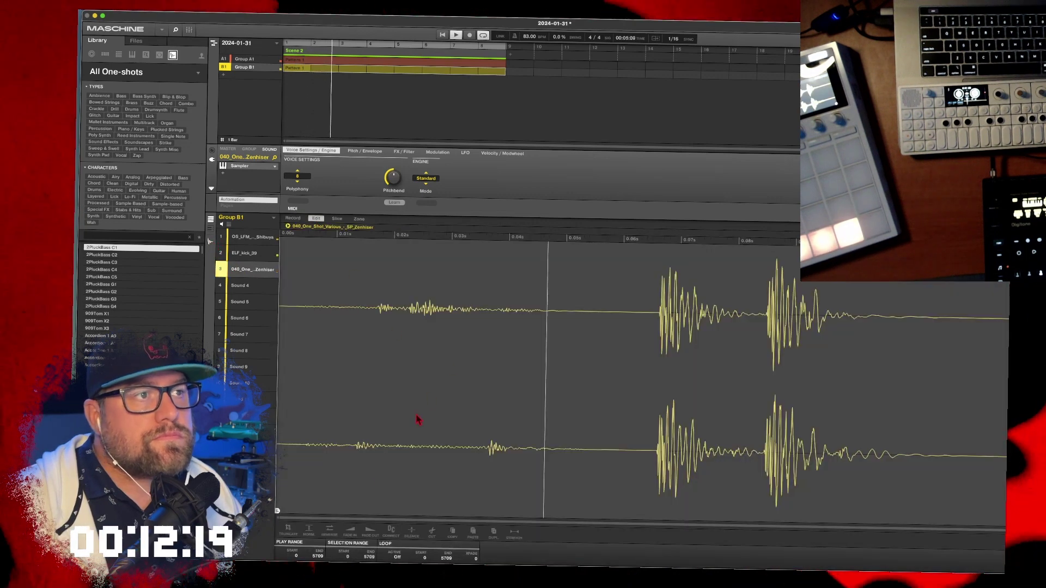
mouse_move(278, 511)
mouse_down()
mouse_move(614, 449)
mouse_move(658, 419)
mouse_up()
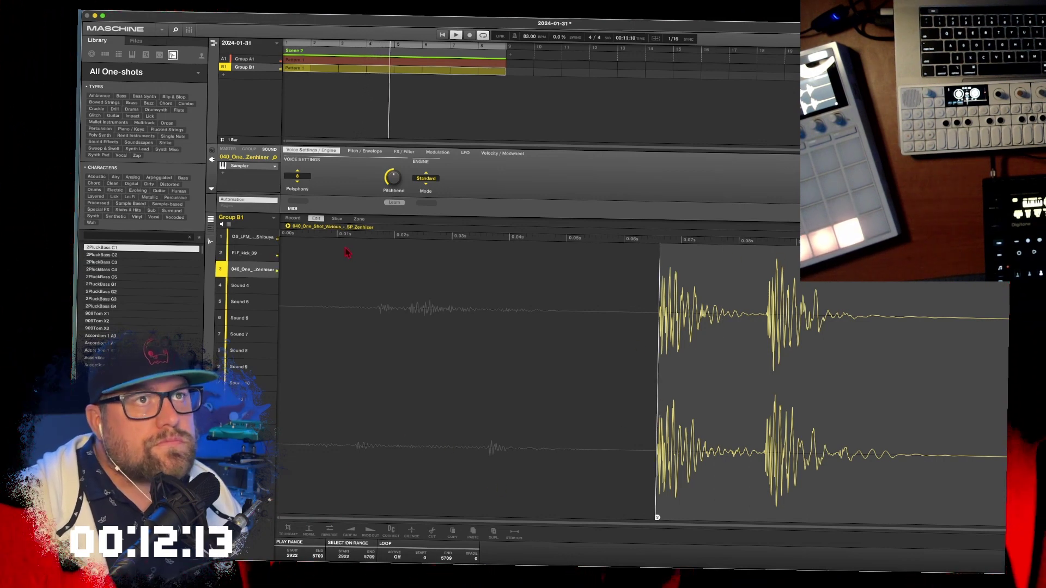
Step: Add the internal EQ effect to the ELF_kick_39 sound and boost its low gain
click(248, 256)
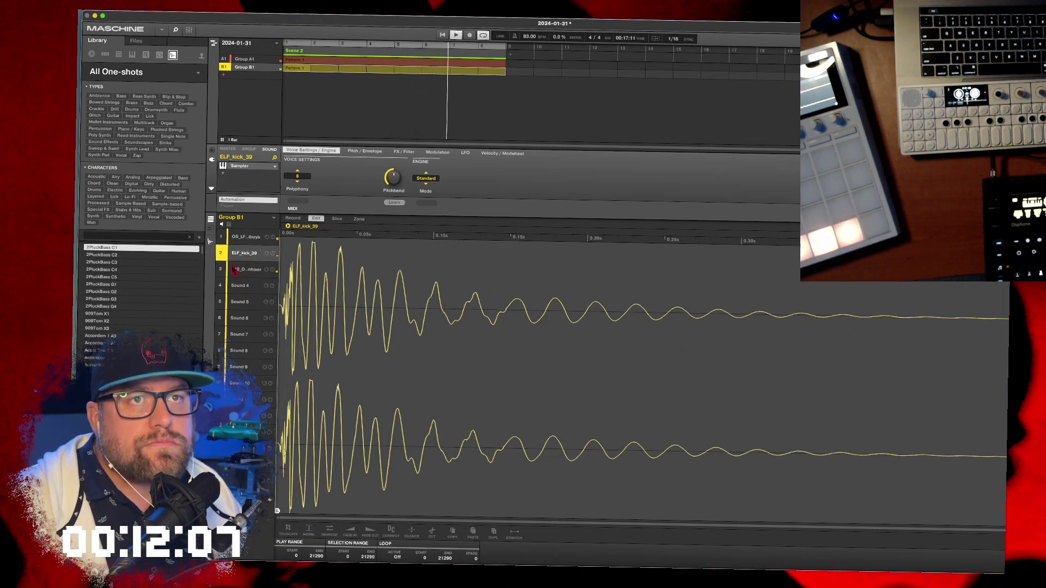
click(223, 177)
mouse_move(243, 188)
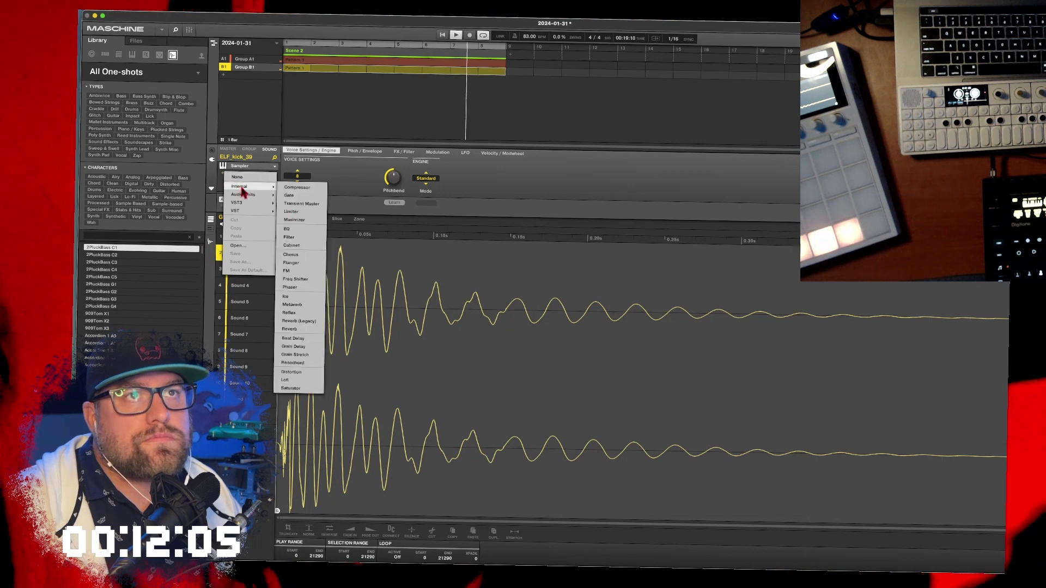
click(290, 227)
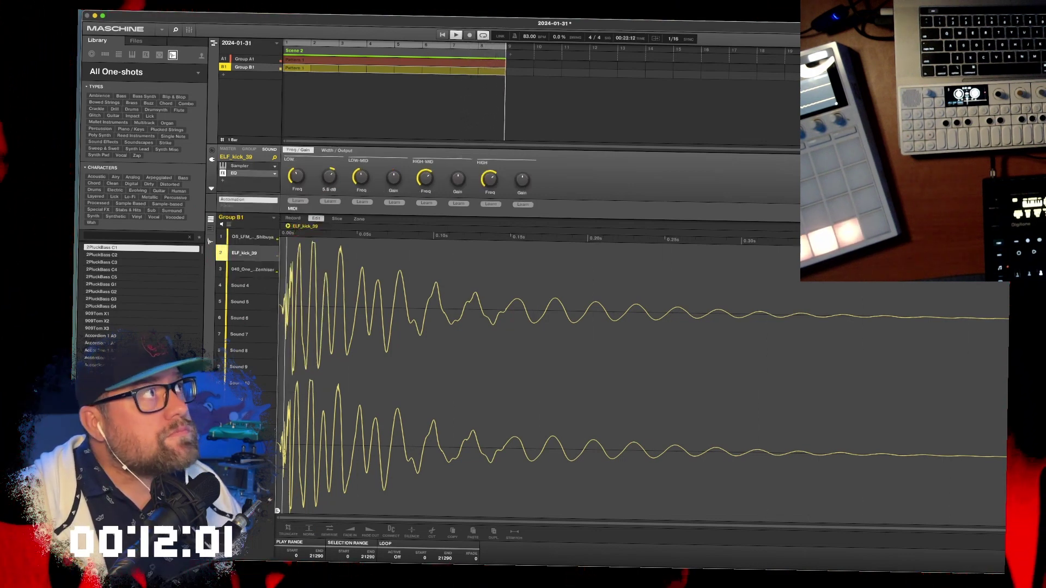
Step: Add the internal Gate effect to the Shibuya percussion loop and adjust its settings
click(252, 239)
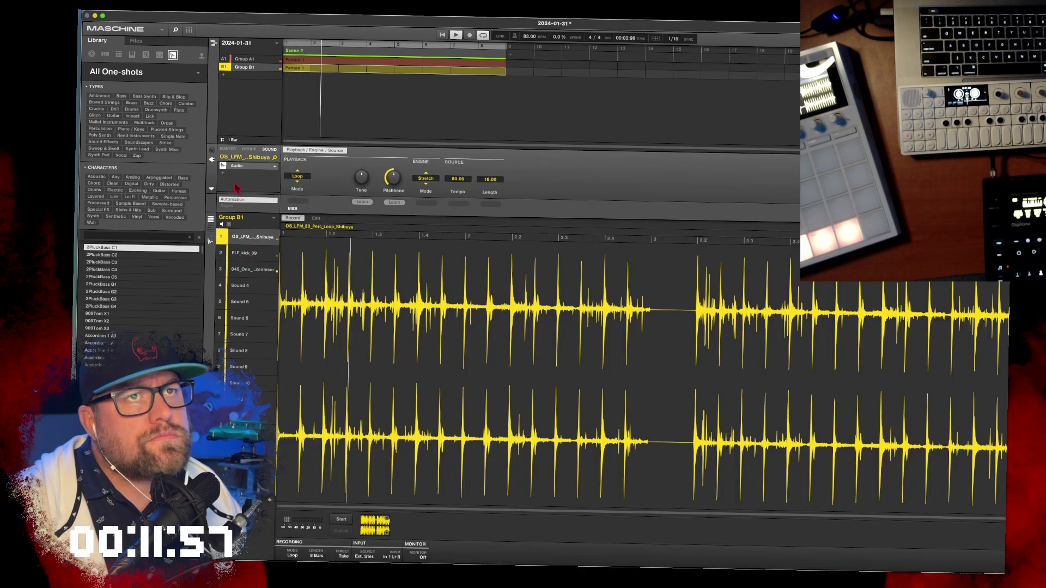
click(247, 166)
mouse_move(250, 185)
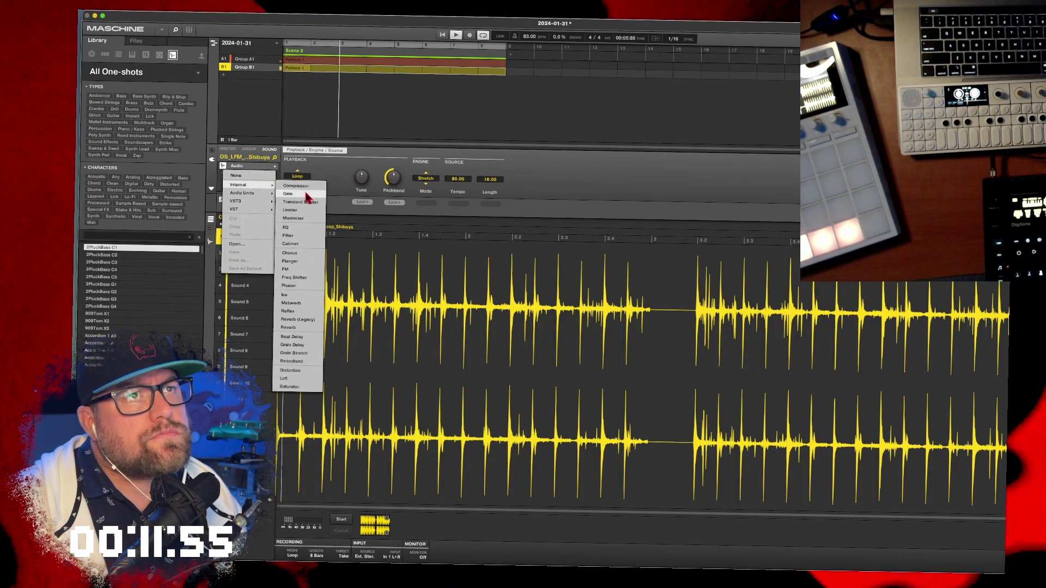
click(317, 194)
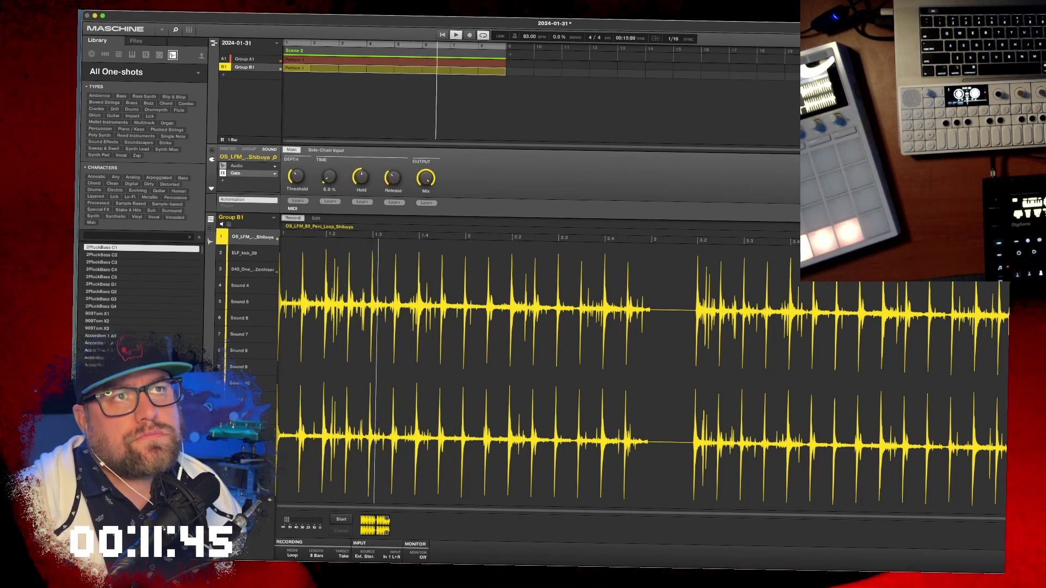
click(250, 173)
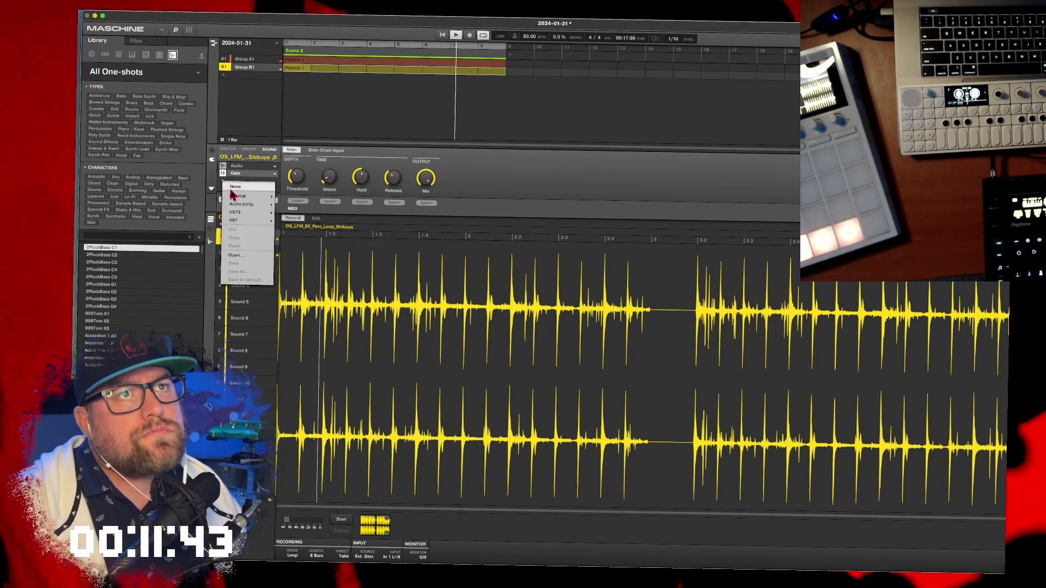
mouse_move(255, 196)
key(Escape)
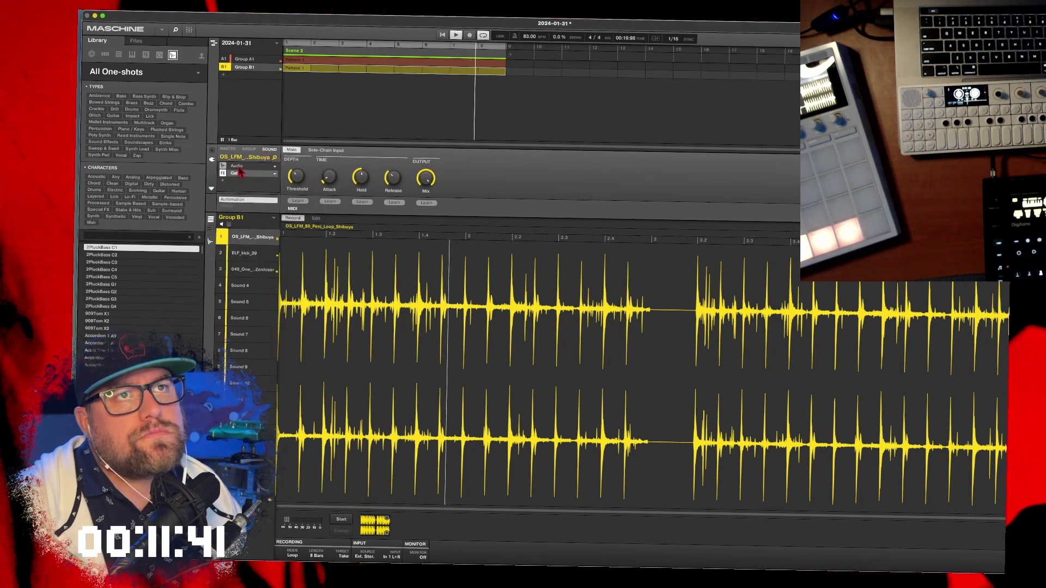
Step: Add the ValhallaRoom VST3 reverb after the Gate on the Shibuya loop and open its plug-in window
click(224, 184)
mouse_move(256, 210)
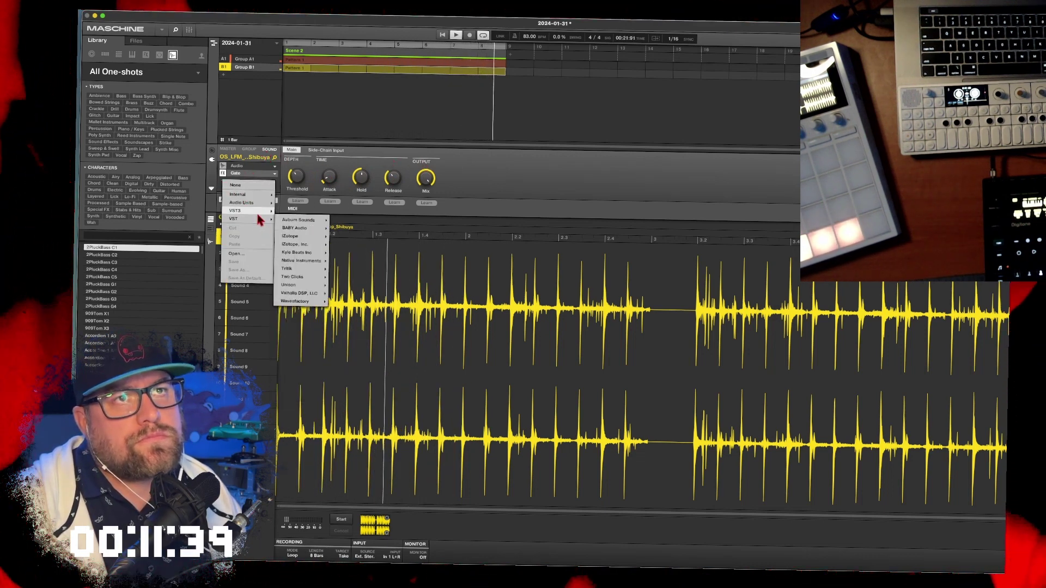
mouse_move(305, 286)
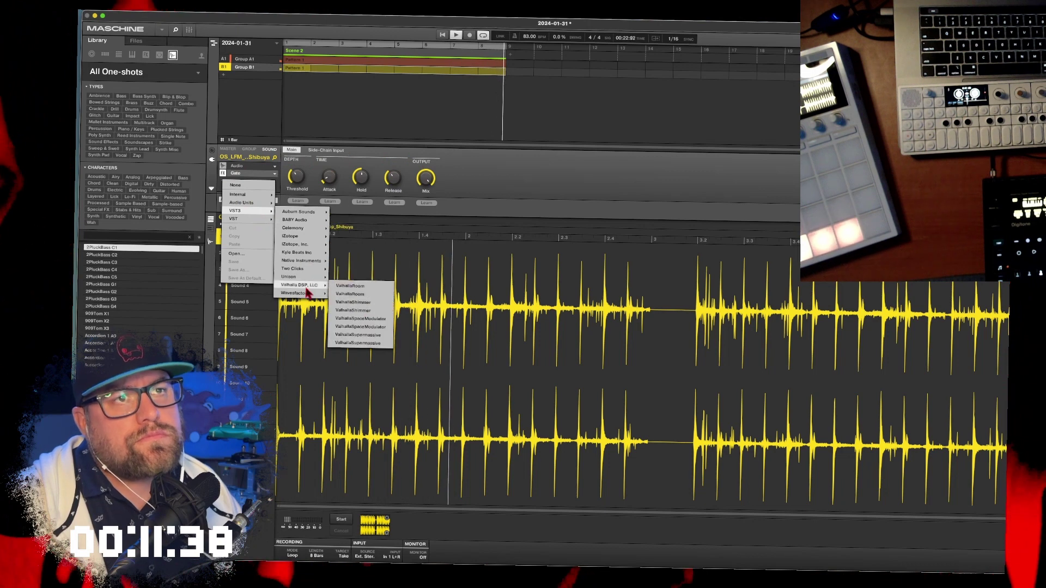
click(350, 294)
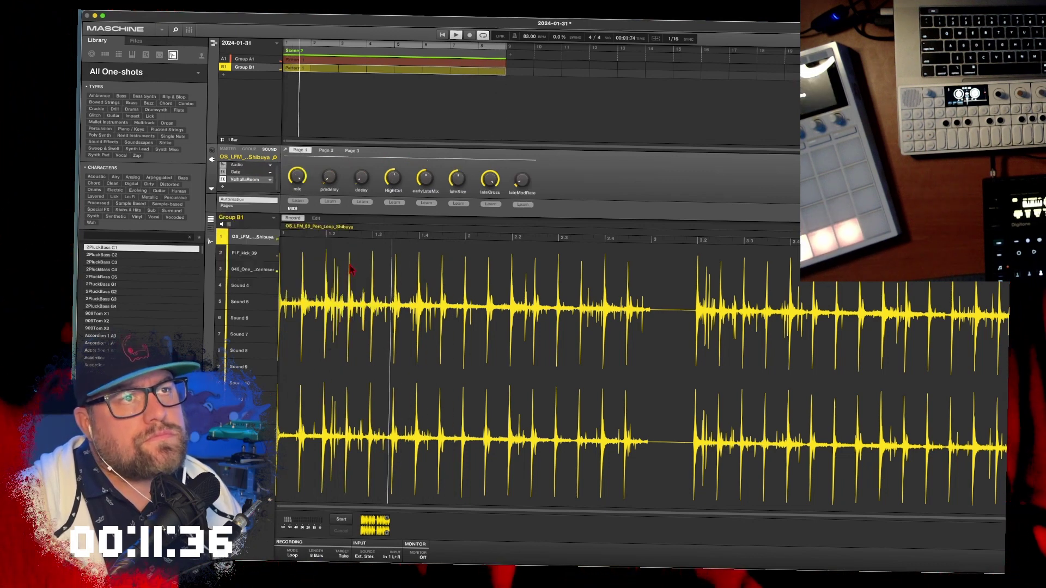
click(287, 151)
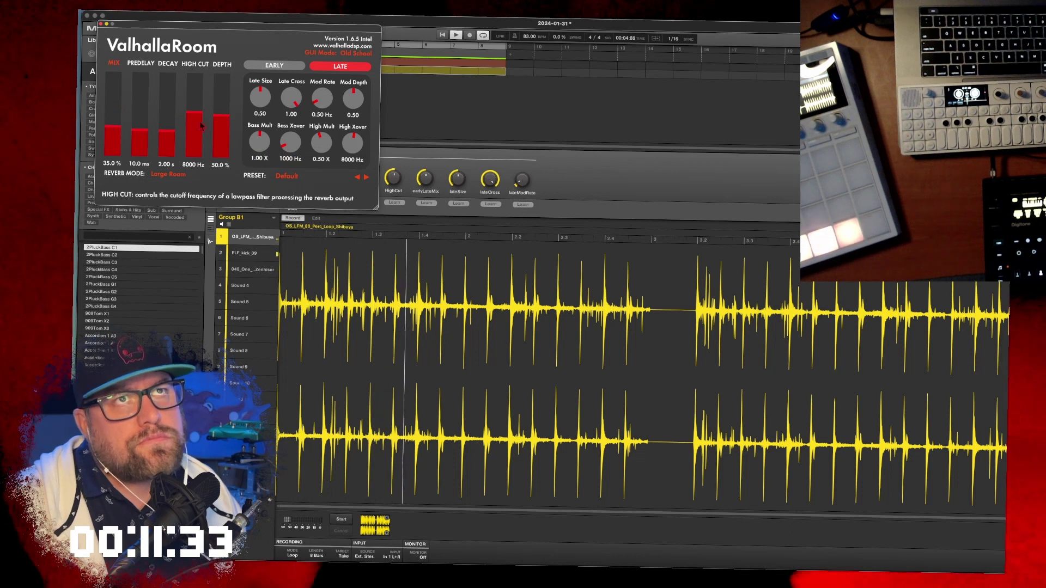
Step: Set ValhallaRoom to 15.5% mix, 1.2 ms predelay, 0.60 s decay, 6770 Hz high cut and 22.5% depth, and close its window
drag(220, 133, 220, 142)
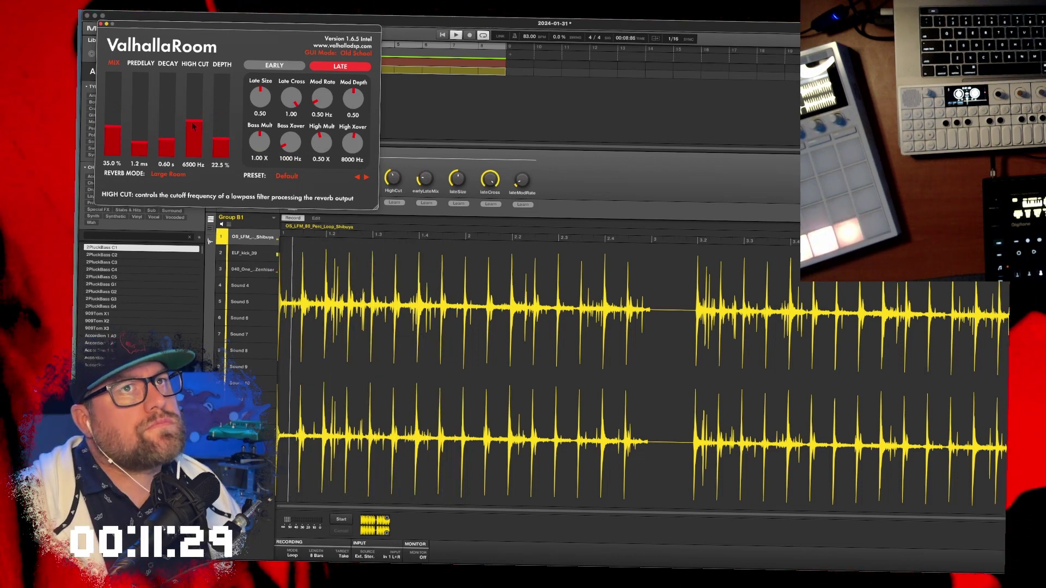
drag(194, 112, 194, 120)
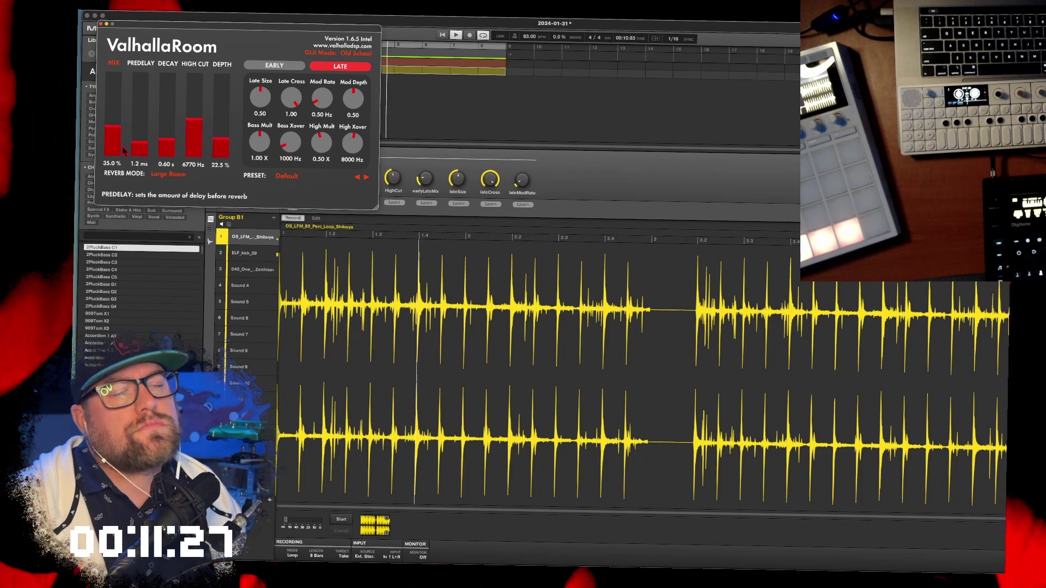
drag(113, 127, 115, 151)
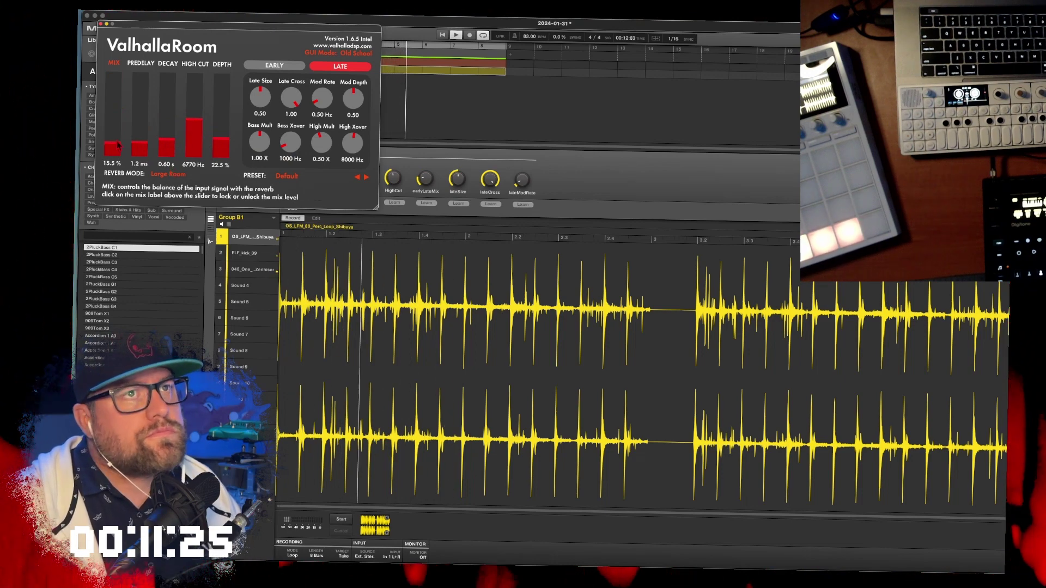
click(102, 27)
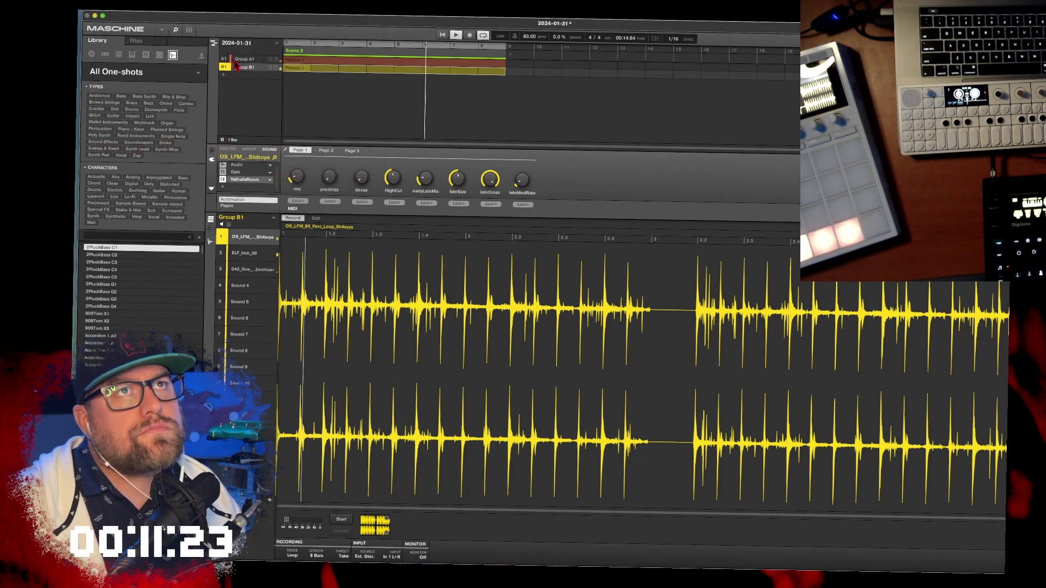
Step: Select the opening section of the 20240131T182416 recording's waveform in Group A1 and copy that sound
click(242, 58)
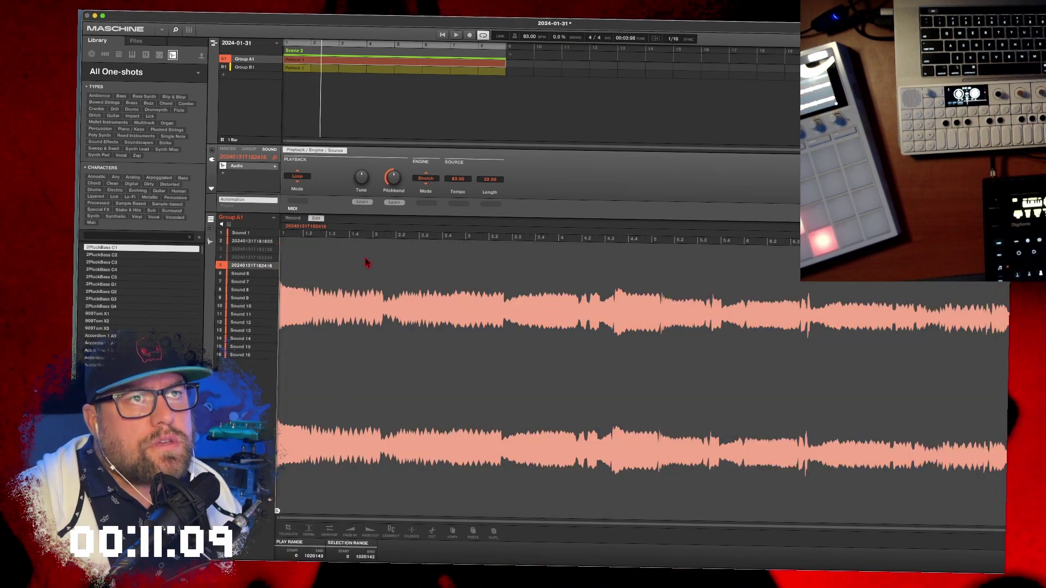
drag(384, 327, 242, 334)
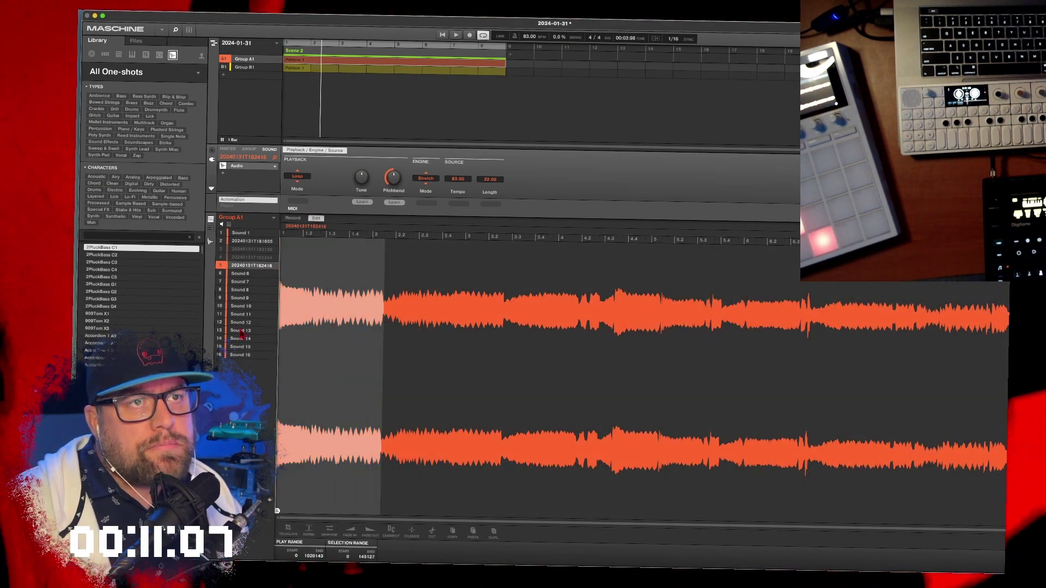
click(210, 243)
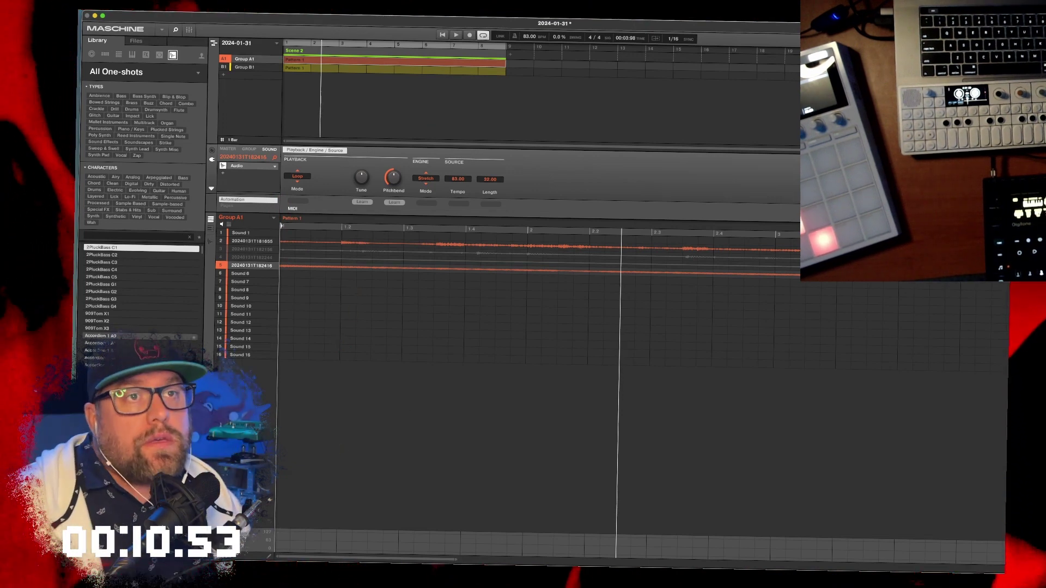
mouse_move(222, 283)
click(246, 265)
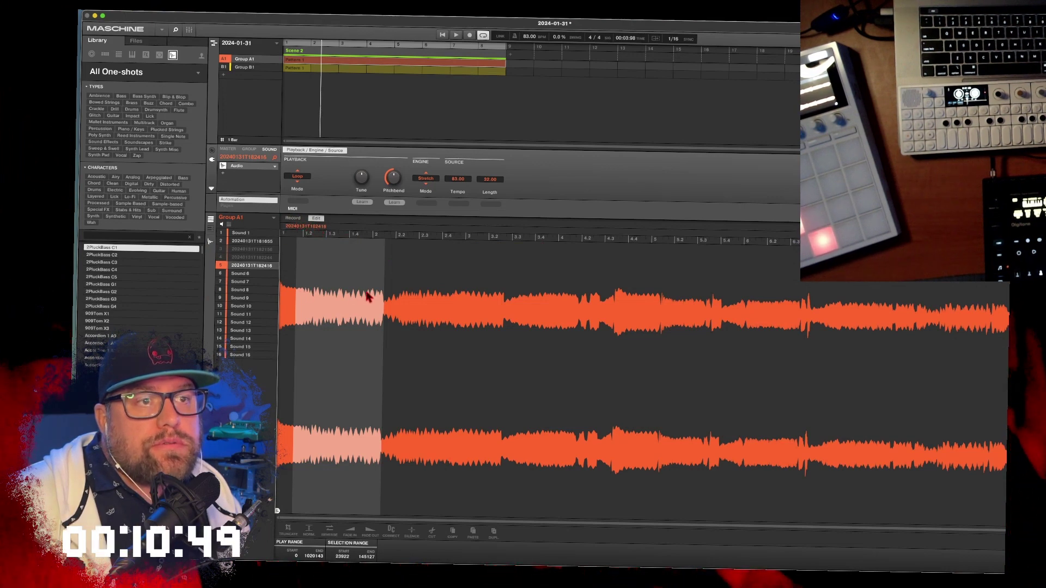
right_click(250, 271)
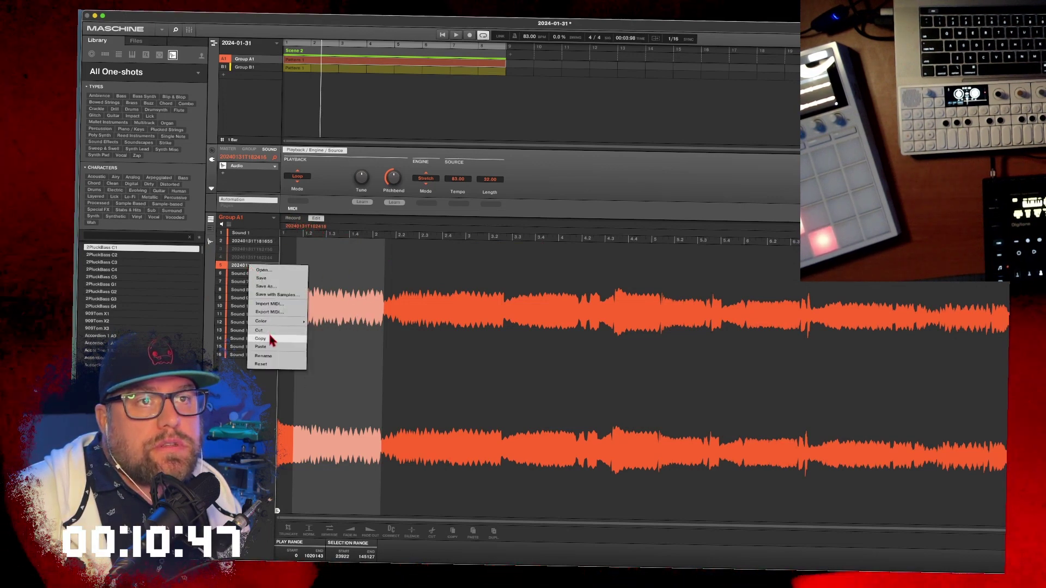
click(268, 331)
Step: Add a third group to the project and paste the copied recording into its first sound slot
click(246, 273)
right_click(249, 274)
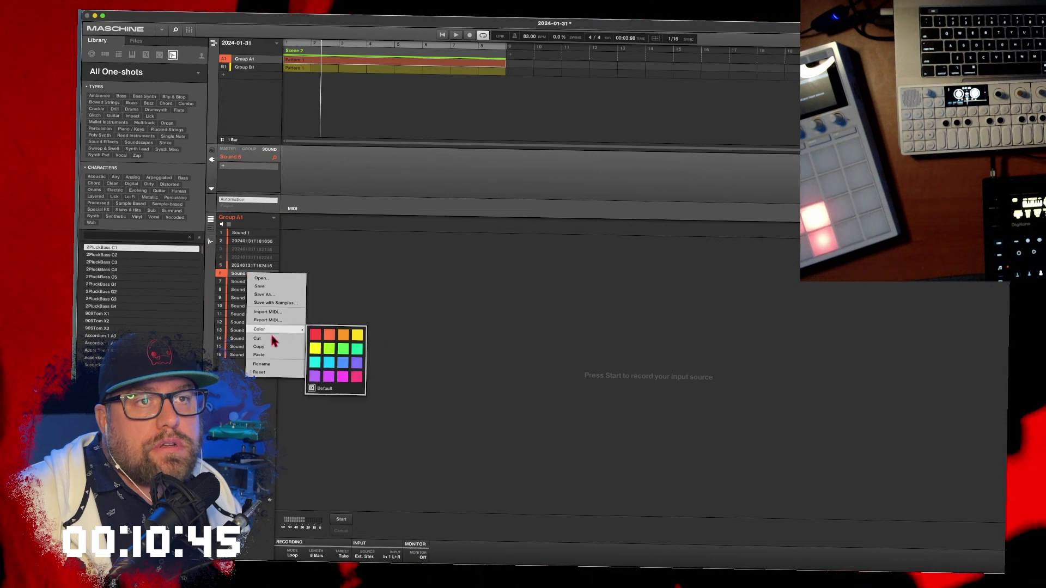
click(244, 75)
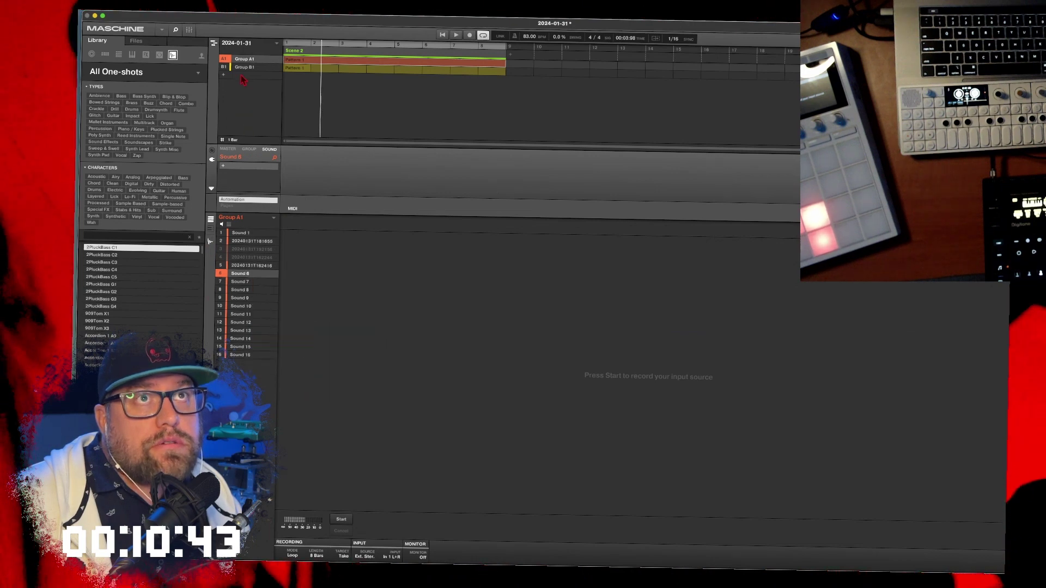
click(244, 76)
right_click(245, 76)
click(246, 237)
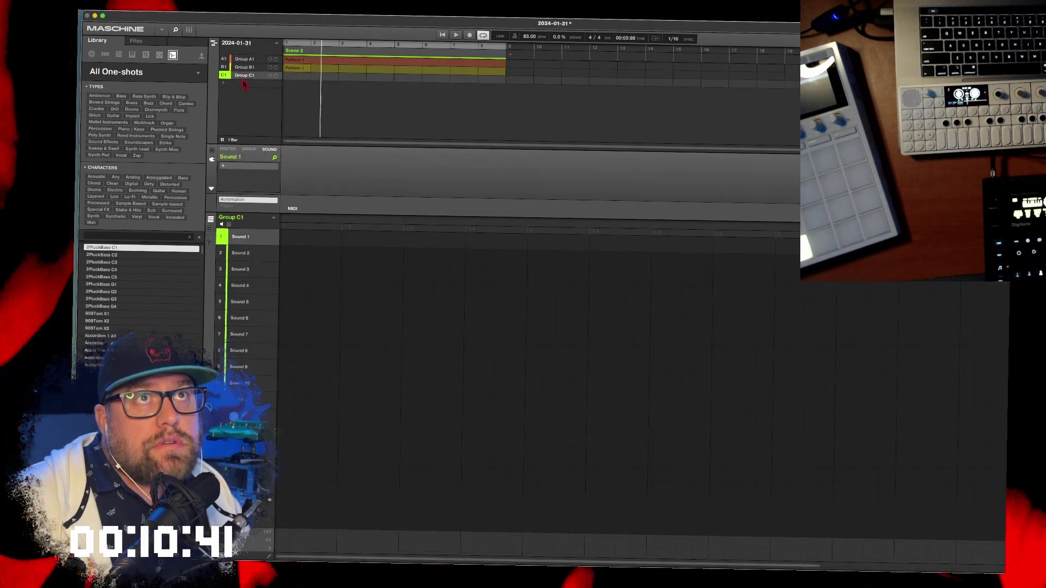
right_click(249, 238)
click(261, 318)
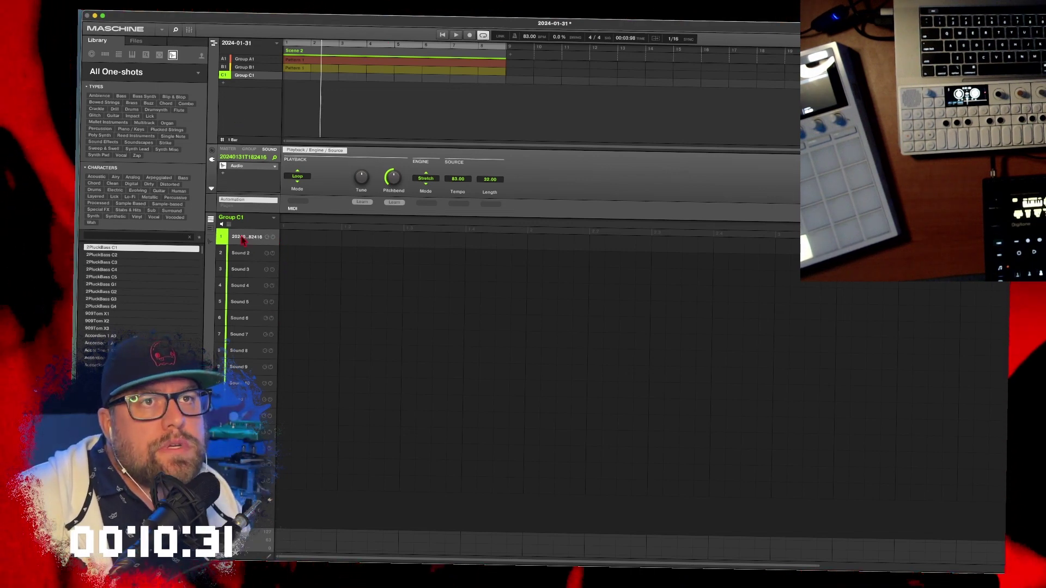
Step: Set the pasted sample's play range from 48907 to 143001 and truncate it to that range
click(211, 243)
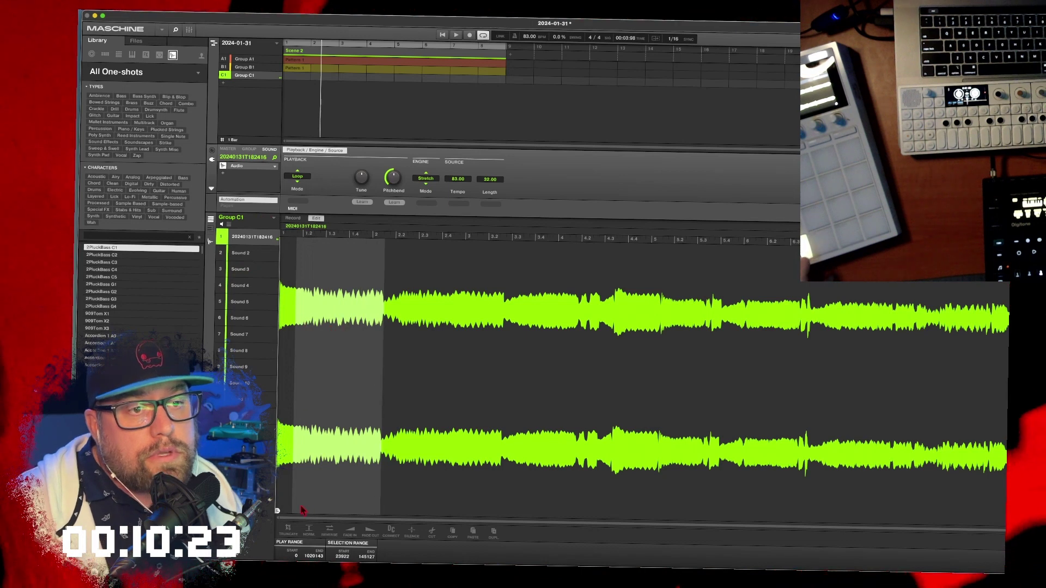
drag(278, 511, 305, 508)
drag(308, 502, 311, 501)
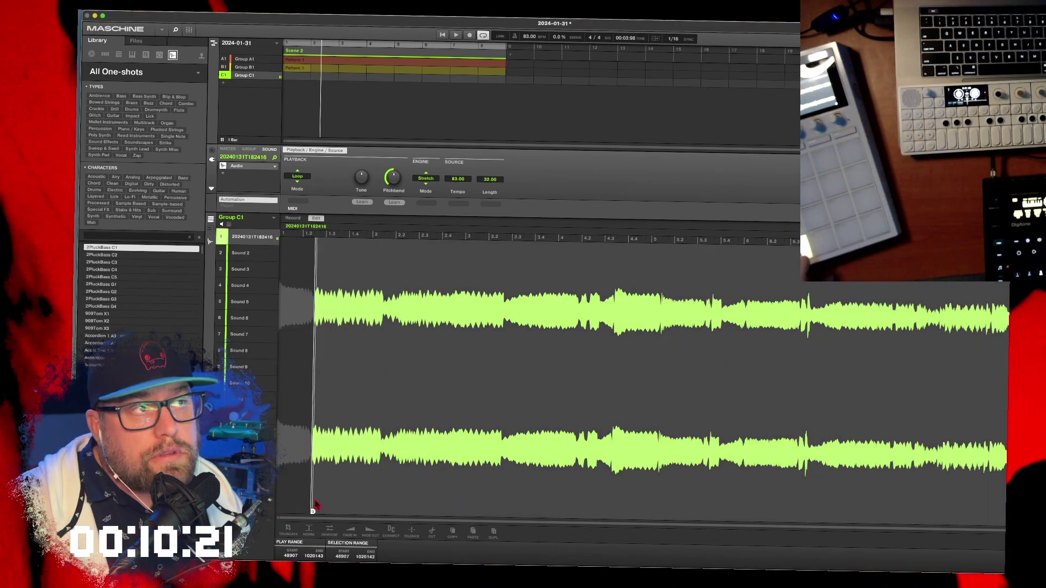
drag(769, 484, 380, 489)
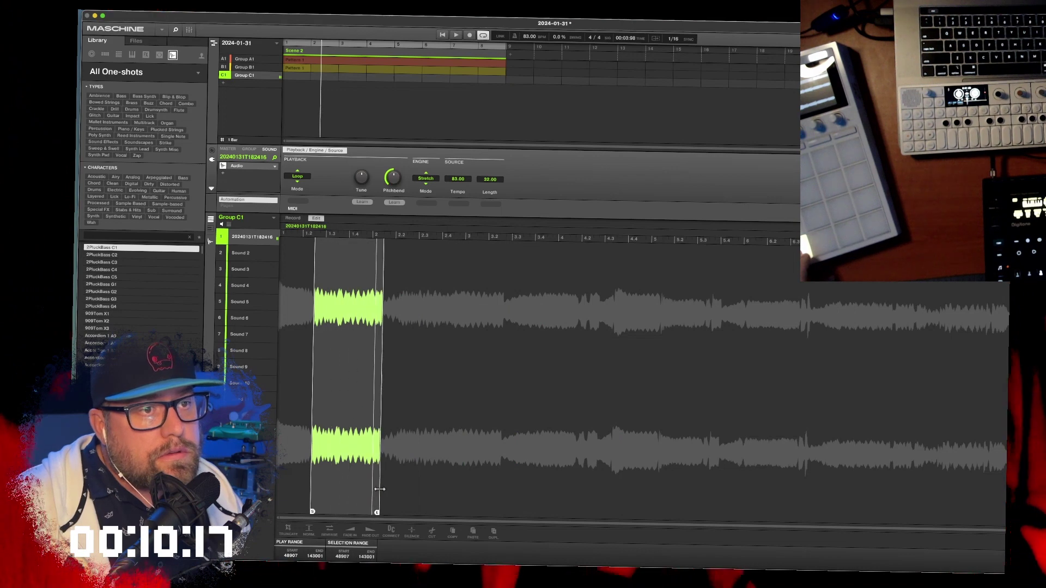
click(288, 531)
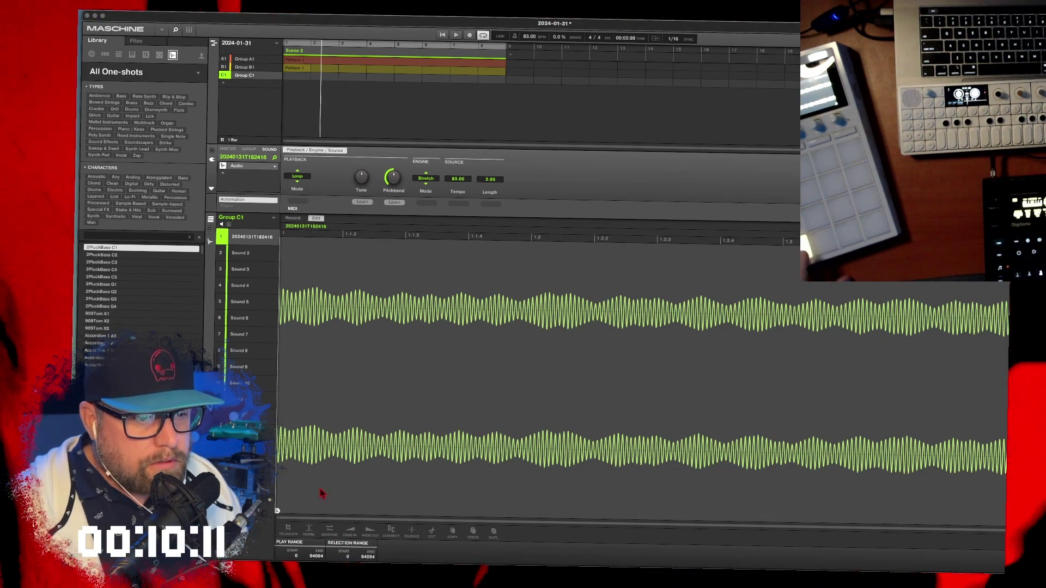
Step: Normalize the truncated sample
click(382, 370)
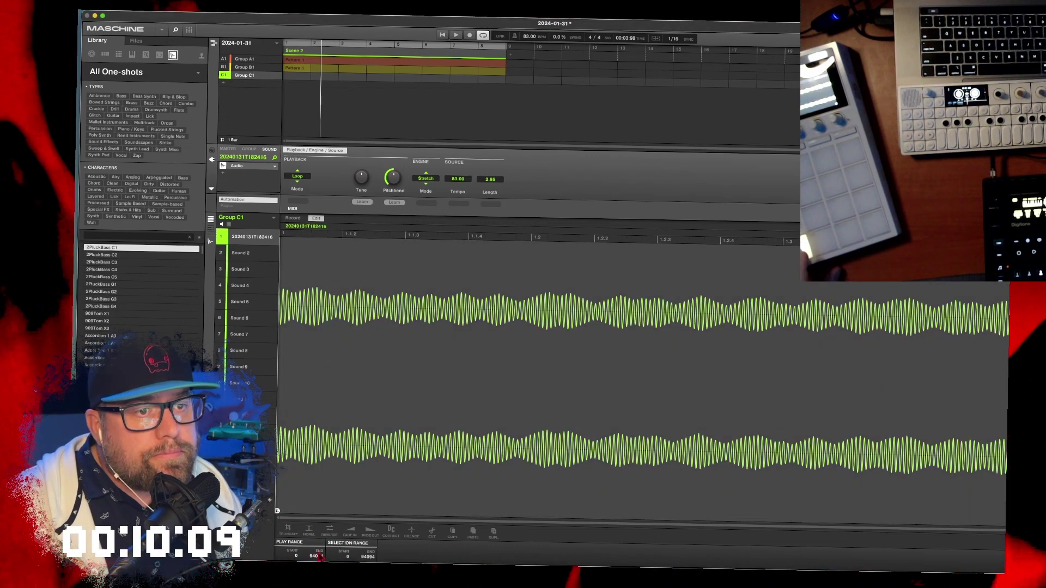
click(309, 531)
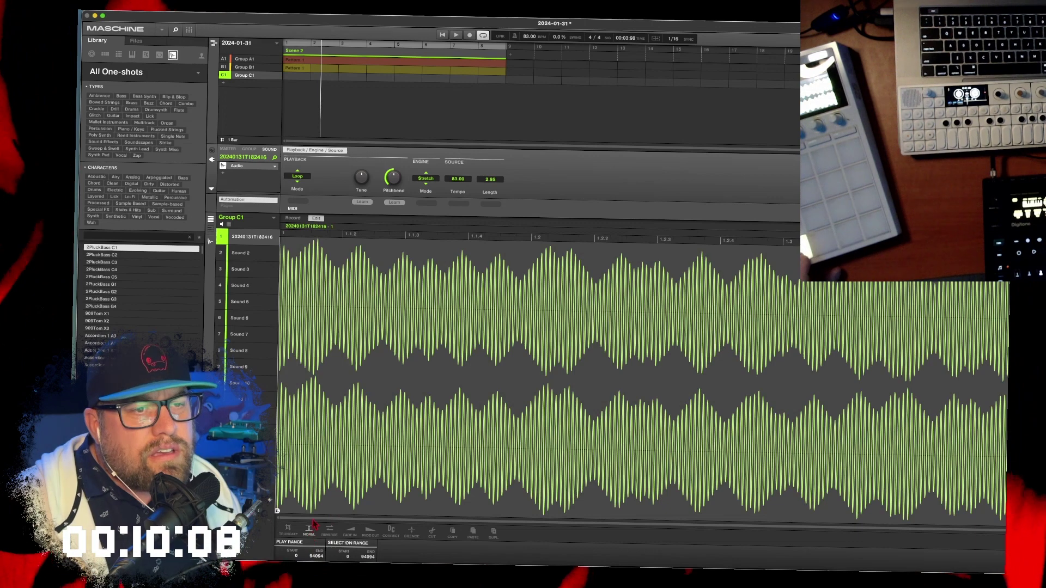
click(321, 463)
drag(262, 476, 276, 493)
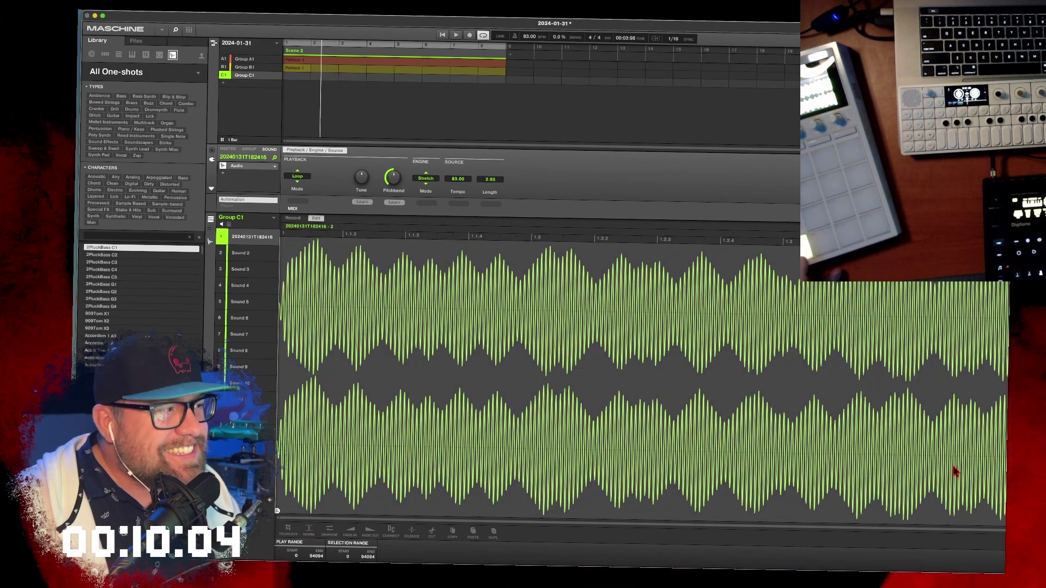
Step: Fade out the sample's tail from 88210 to 94046 and fade in its very beginning
click(956, 475)
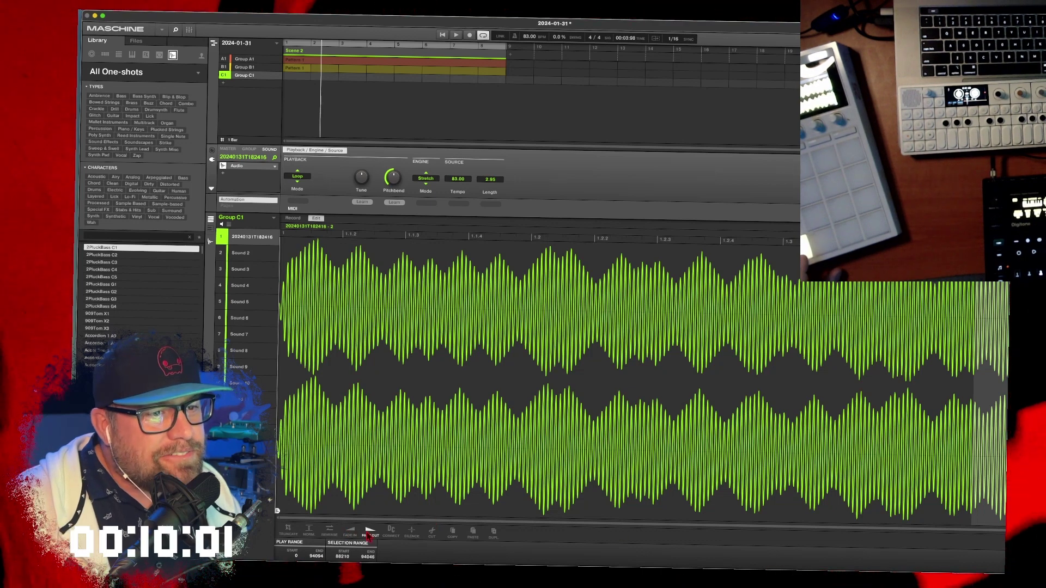
key(super+a)
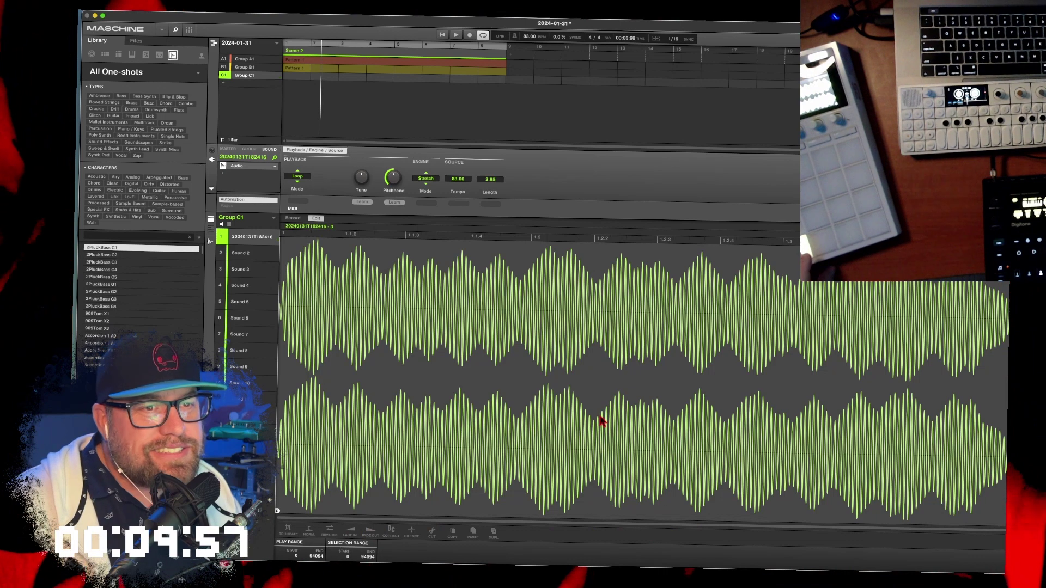
drag(301, 421, 284, 424)
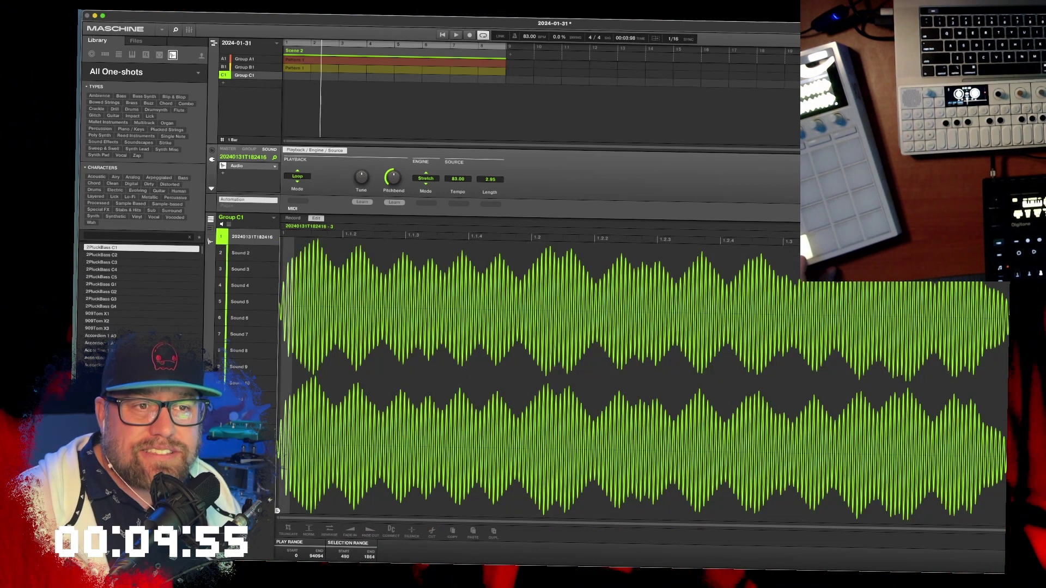
key(super+a)
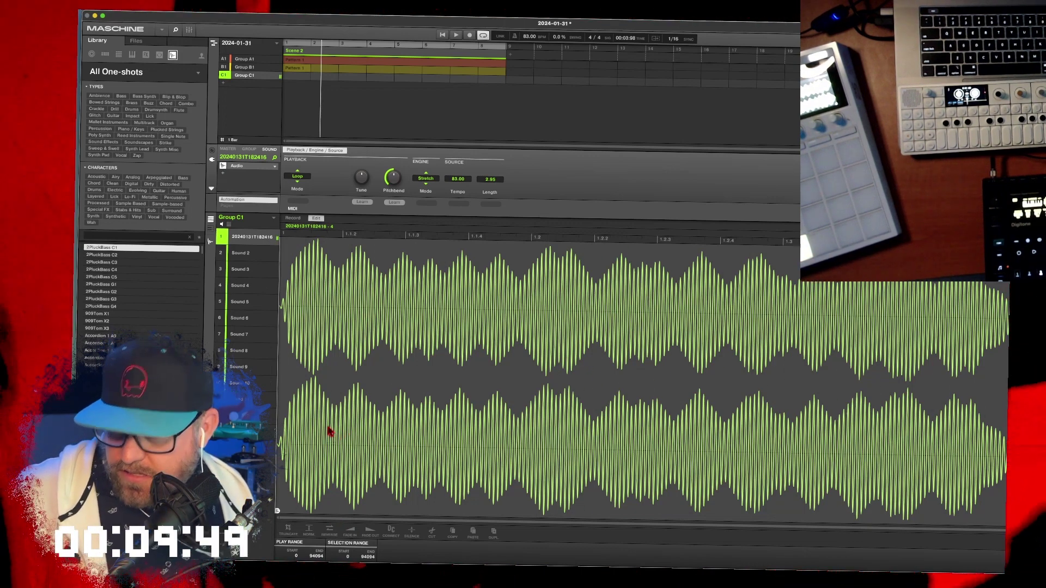
Step: Switch the sound's engine from Audio to Sampler and set its amplitude envelope type to ADSR
click(275, 166)
mouse_move(293, 183)
click(345, 189)
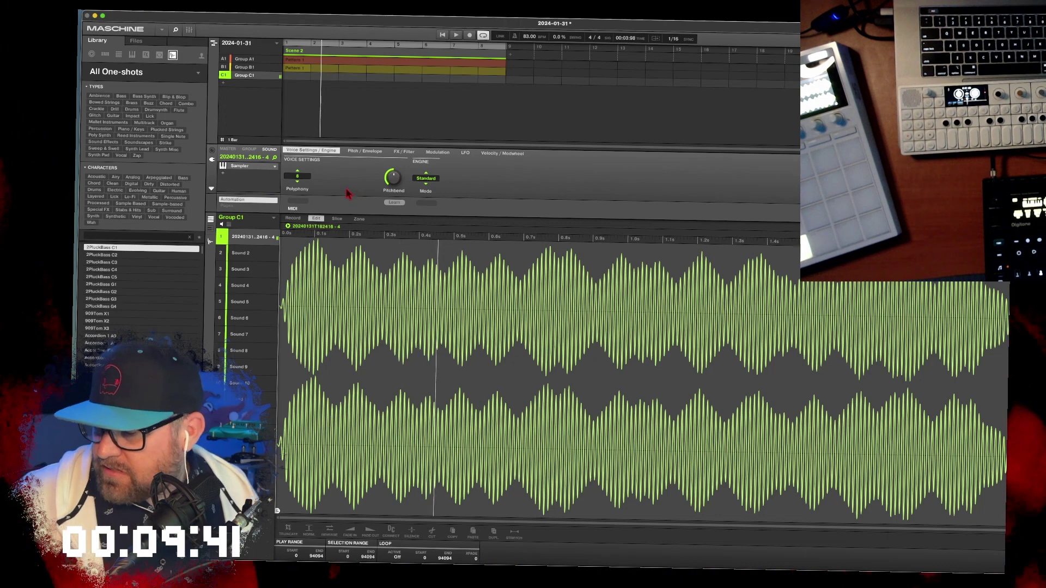
click(364, 152)
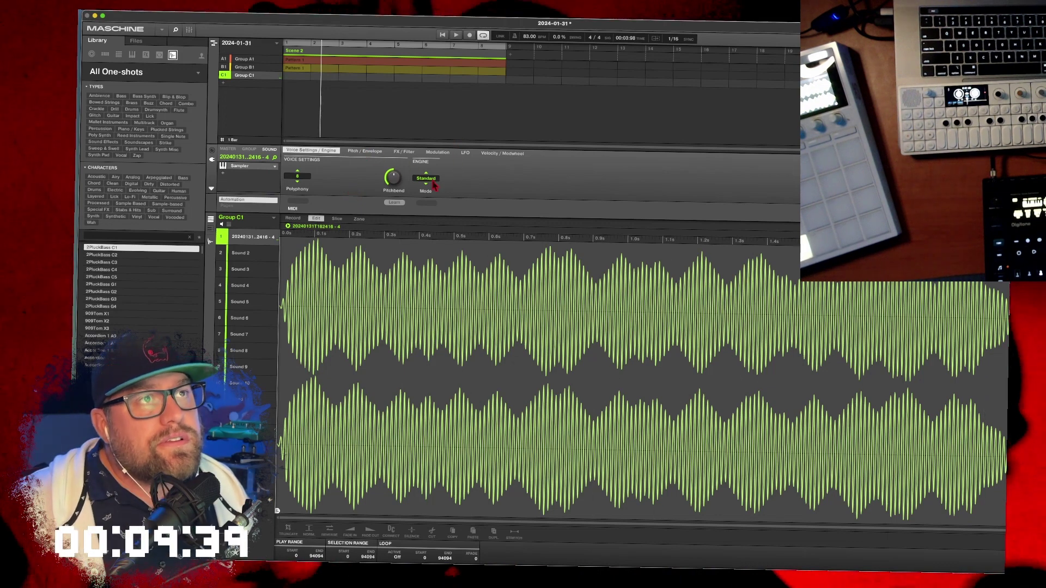
click(393, 178)
click(422, 184)
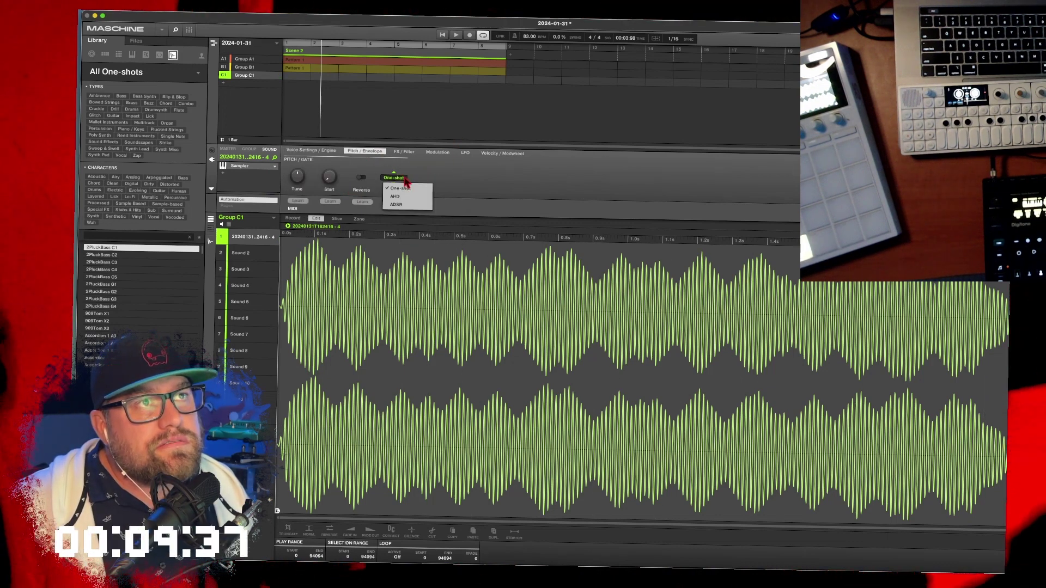
click(406, 205)
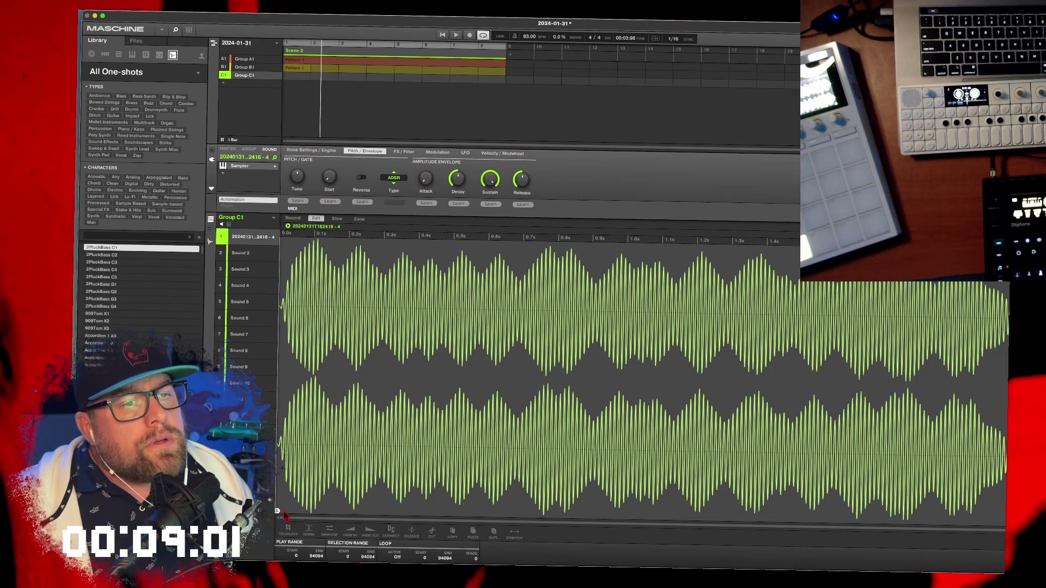
Step: Move the sample's play start to 2305 and lengthen the envelope's attack and release
drag(277, 512, 295, 511)
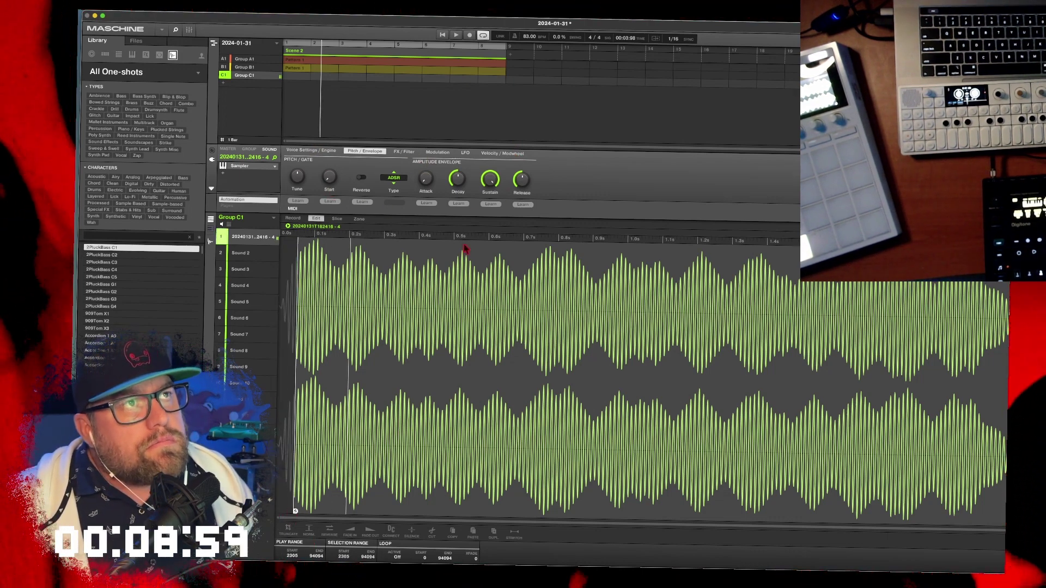
drag(425, 179, 426, 173)
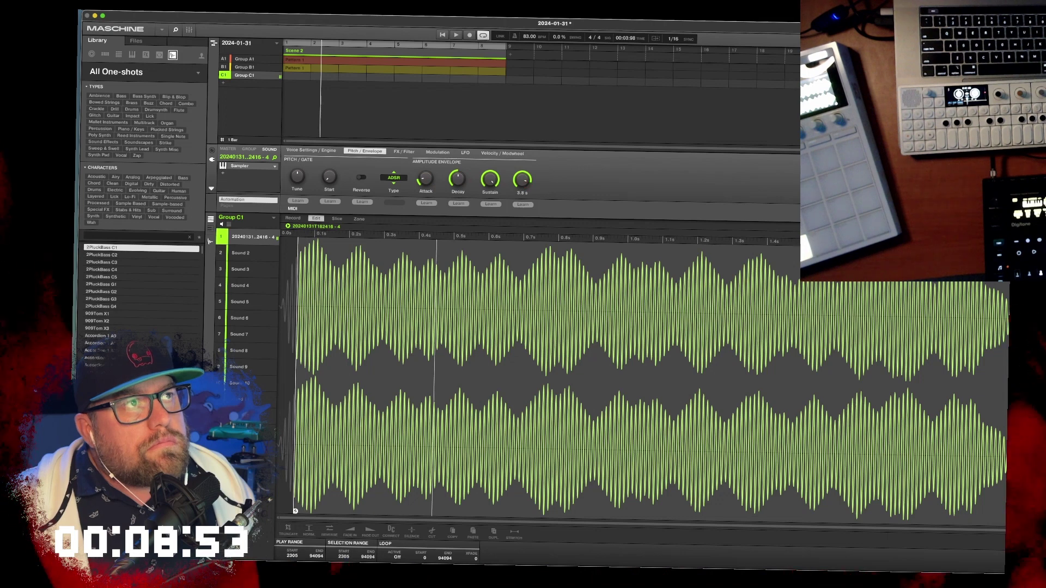
drag(526, 184, 524, 184)
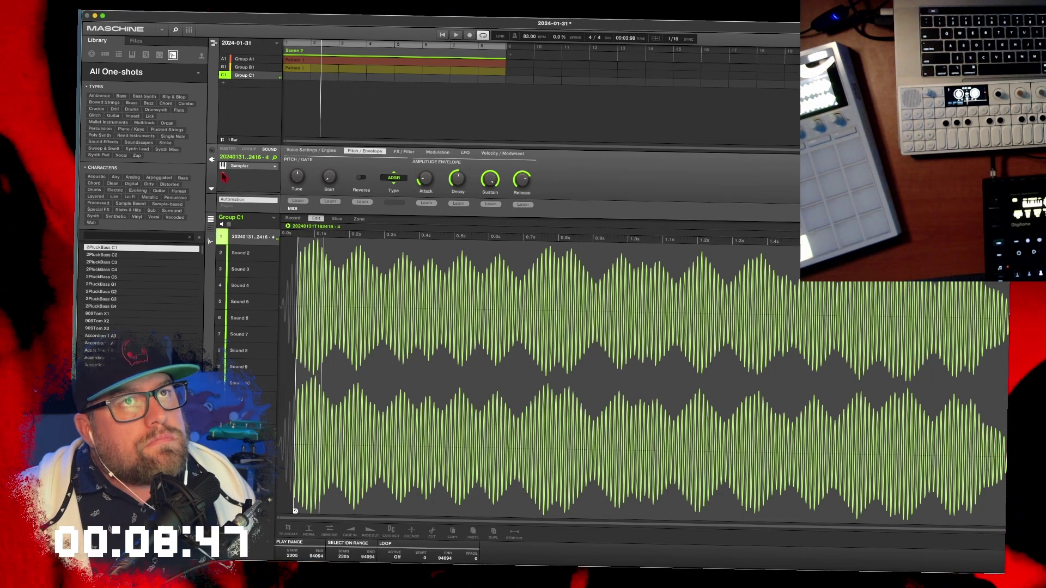
Step: Add the internal EQ effect after the Sampler and boost its low gain to about 4.4 dB
click(239, 166)
mouse_move(238, 188)
click(302, 224)
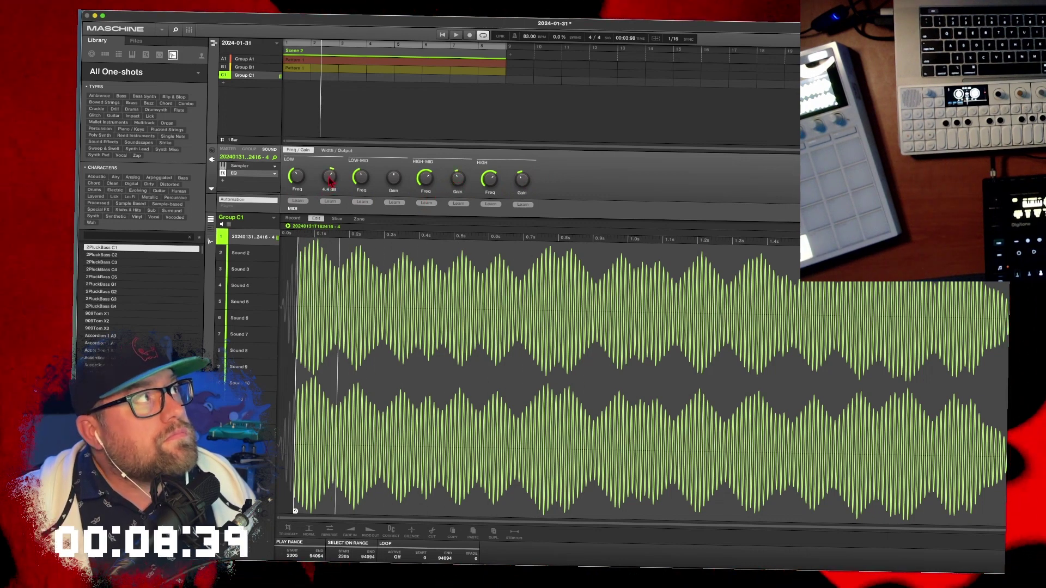
Step: Add the internal Saturator after the EQ in Tube mode and adjust its treble and drive
click(222, 181)
mouse_move(246, 197)
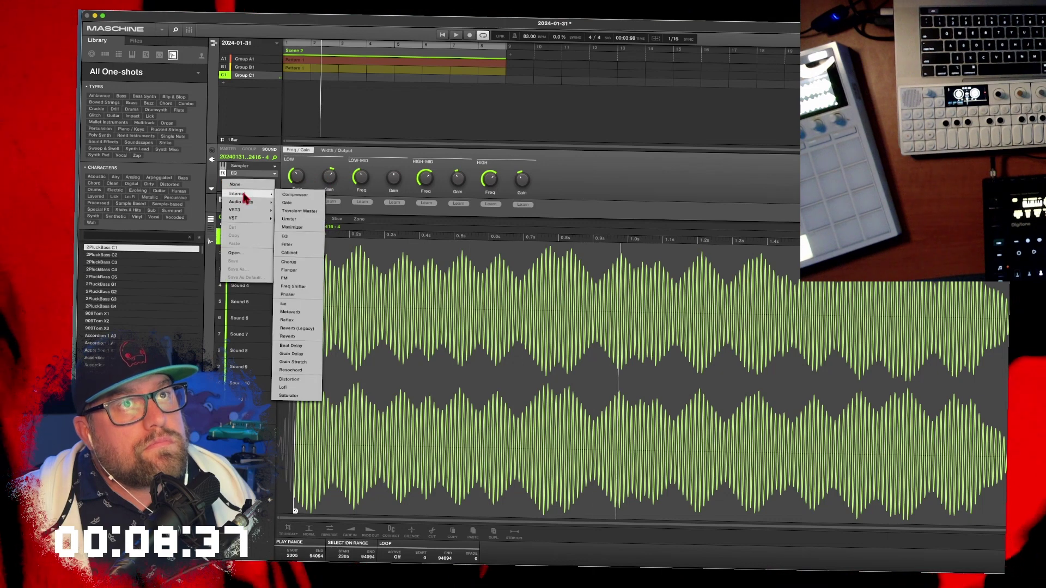
click(288, 395)
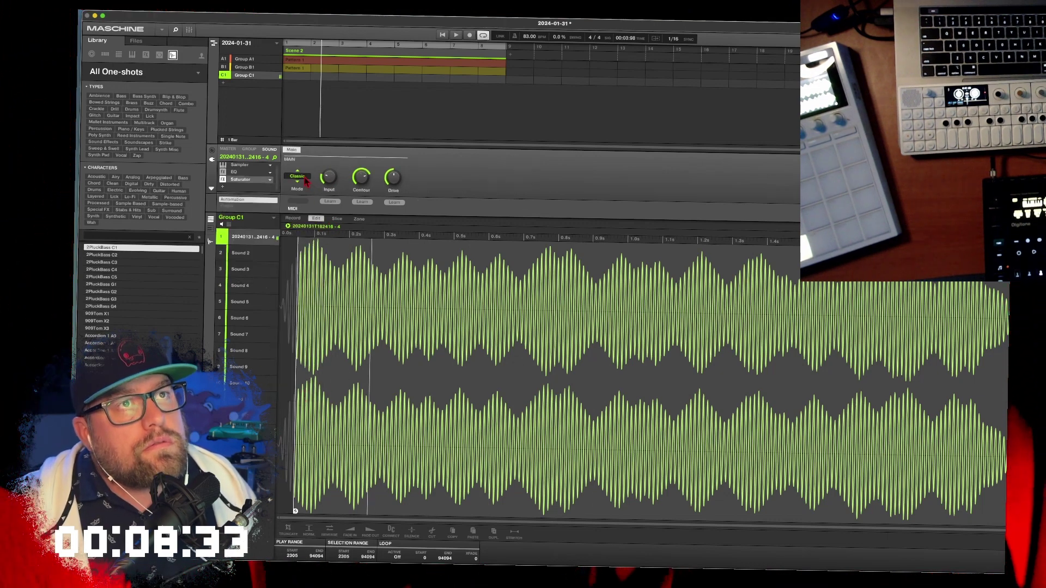
click(307, 196)
click(296, 176)
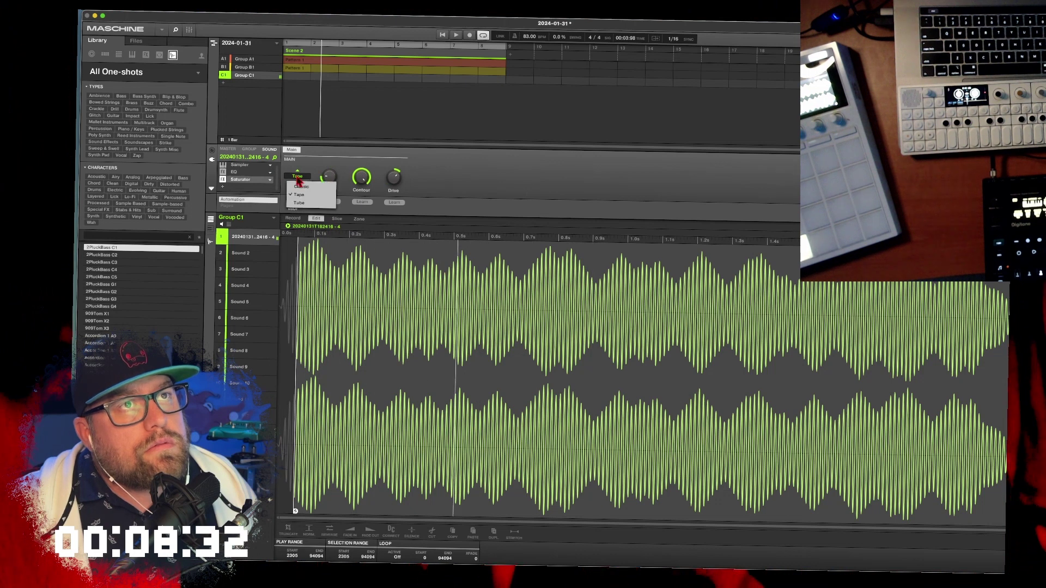
click(304, 203)
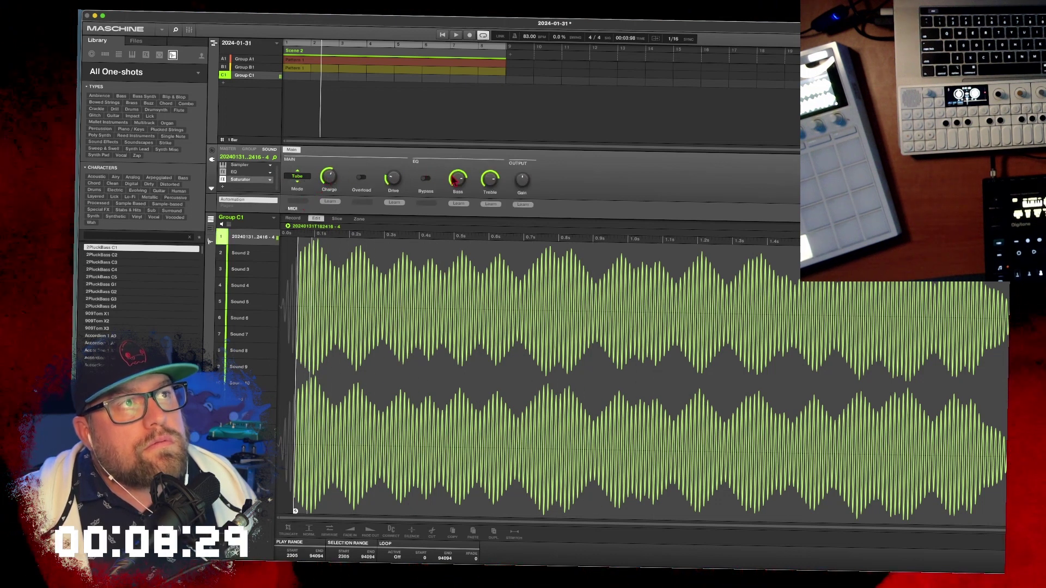
drag(490, 183, 490, 205)
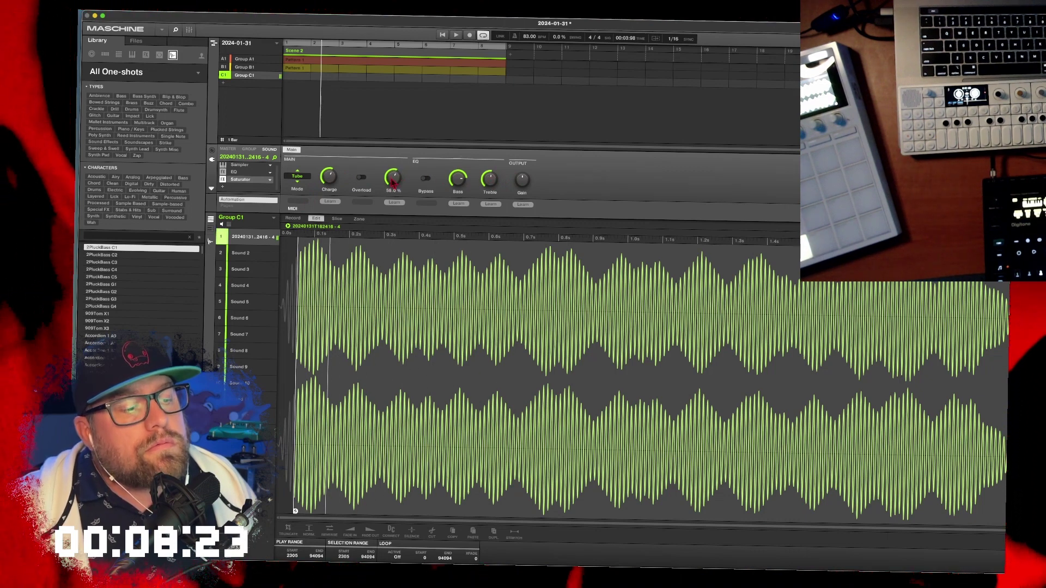
drag(393, 177, 392, 181)
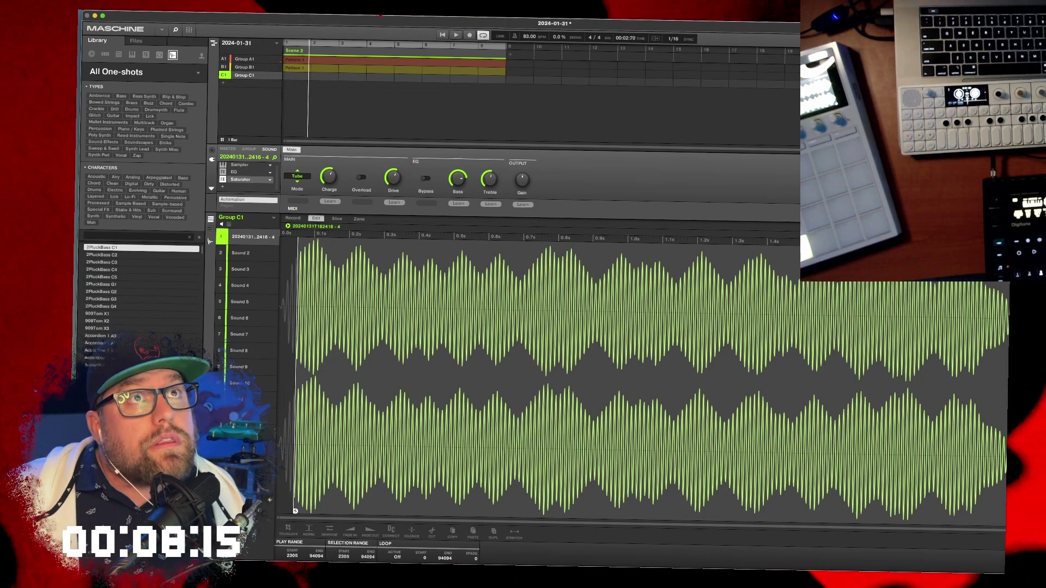
Step: Mute the recorded loop in the fifth sound of Group A1
click(253, 65)
click(252, 58)
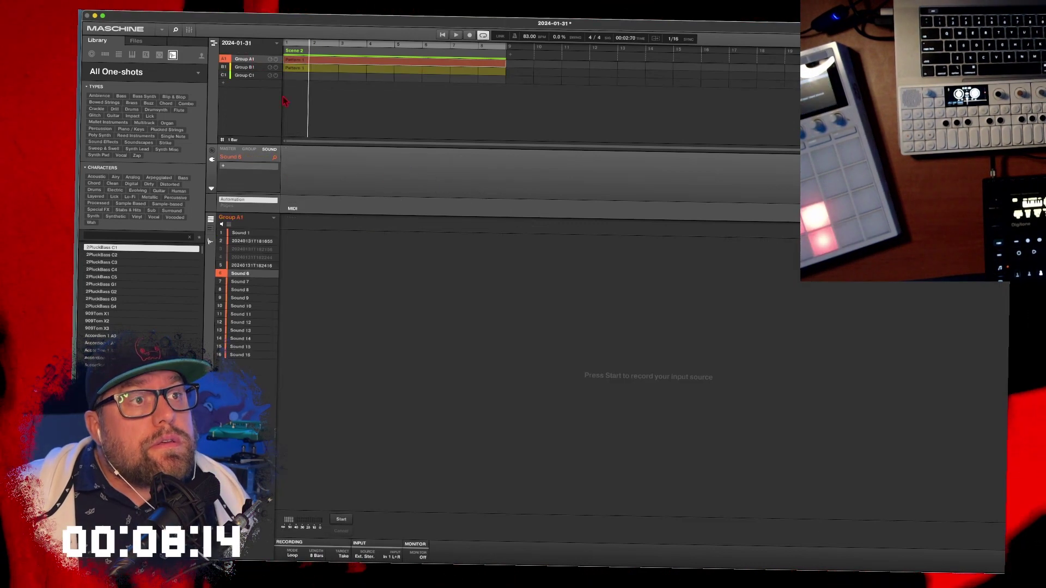
click(248, 266)
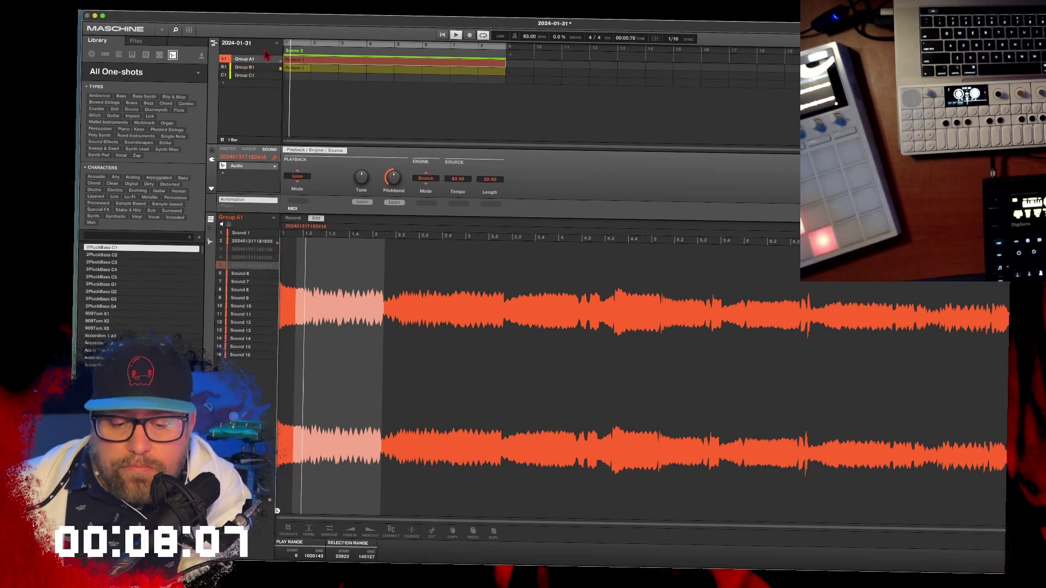
Step: Record a played pattern for the first sound of Group C1 and show its notes in the pattern editor
click(253, 76)
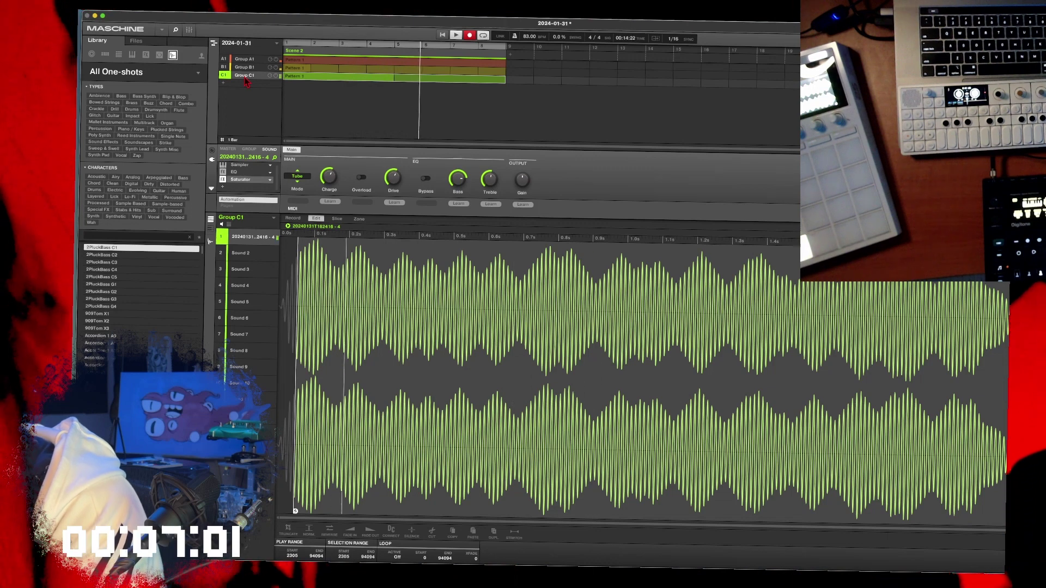
click(211, 243)
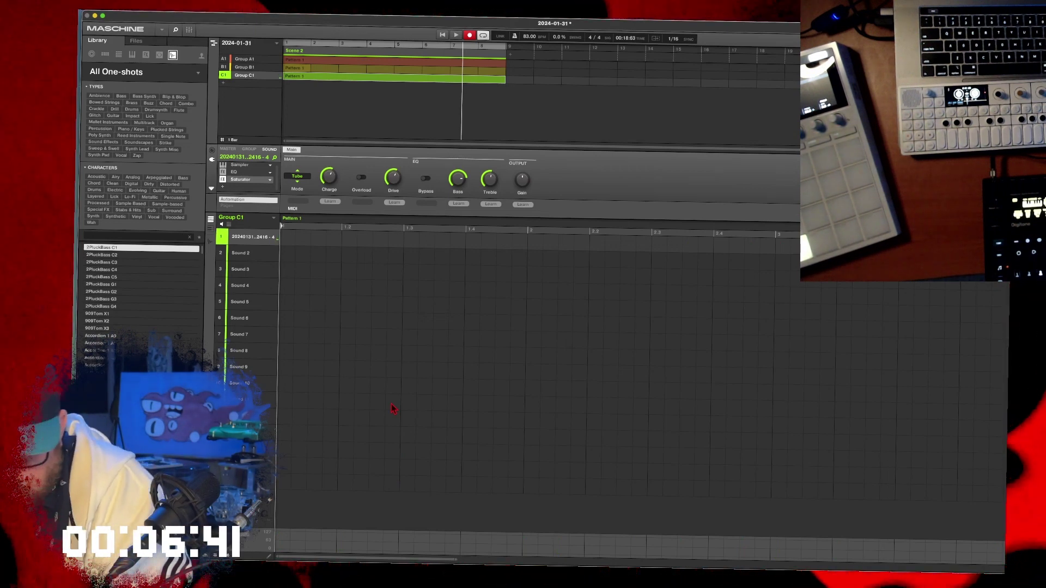
key(space)
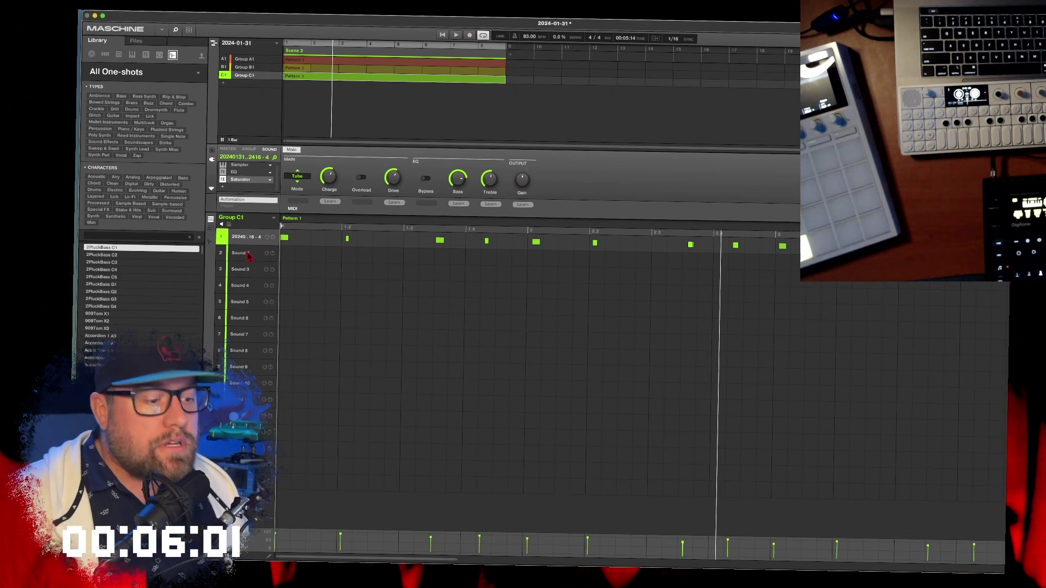
Step: Load ELF_hihat_47 into Sound 4 of Group B1 and program four consecutive sixteenth-note hits from the start, with decreasing velocities
click(240, 67)
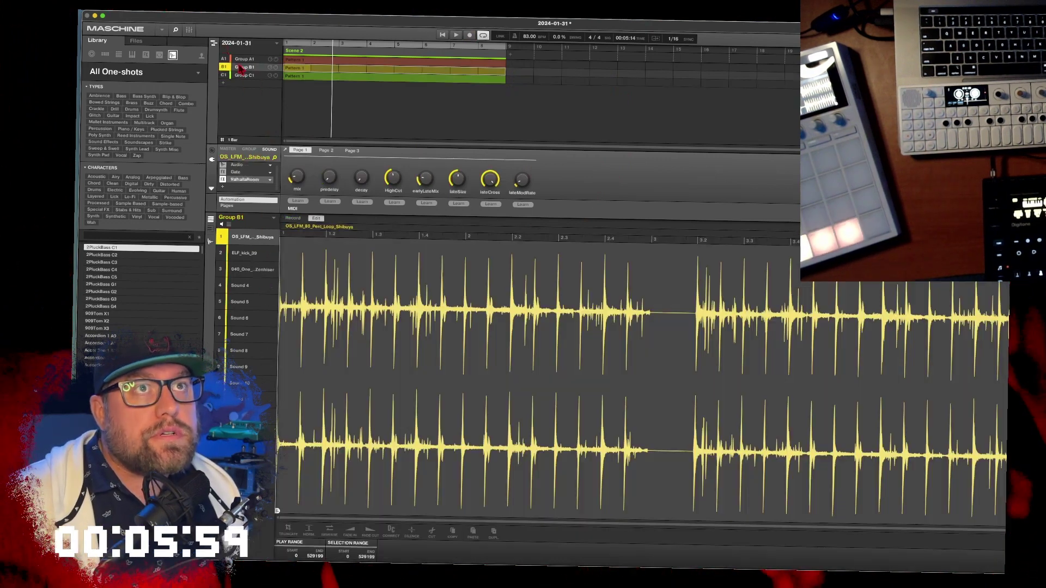
key(space)
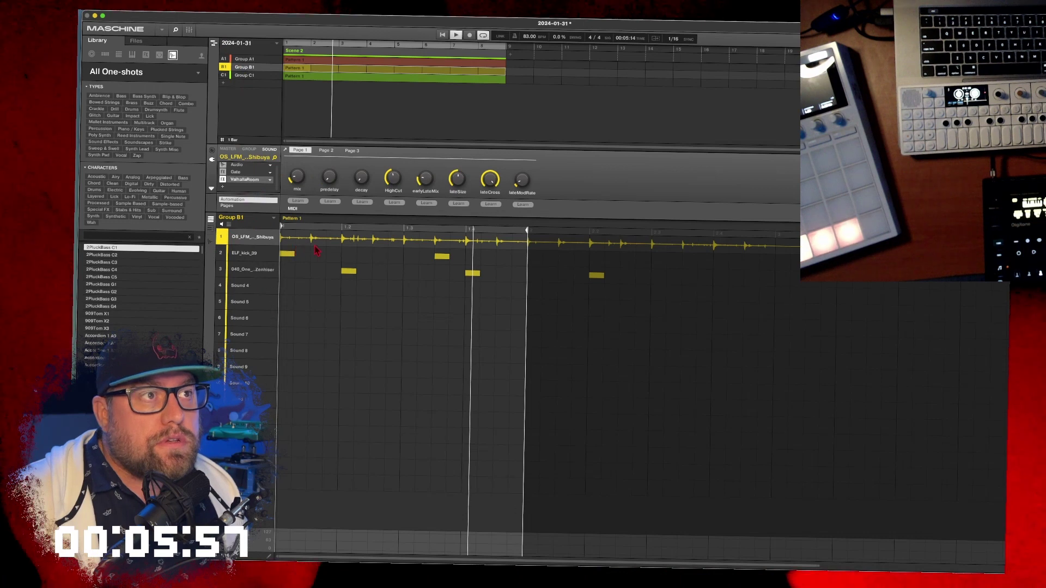
click(248, 288)
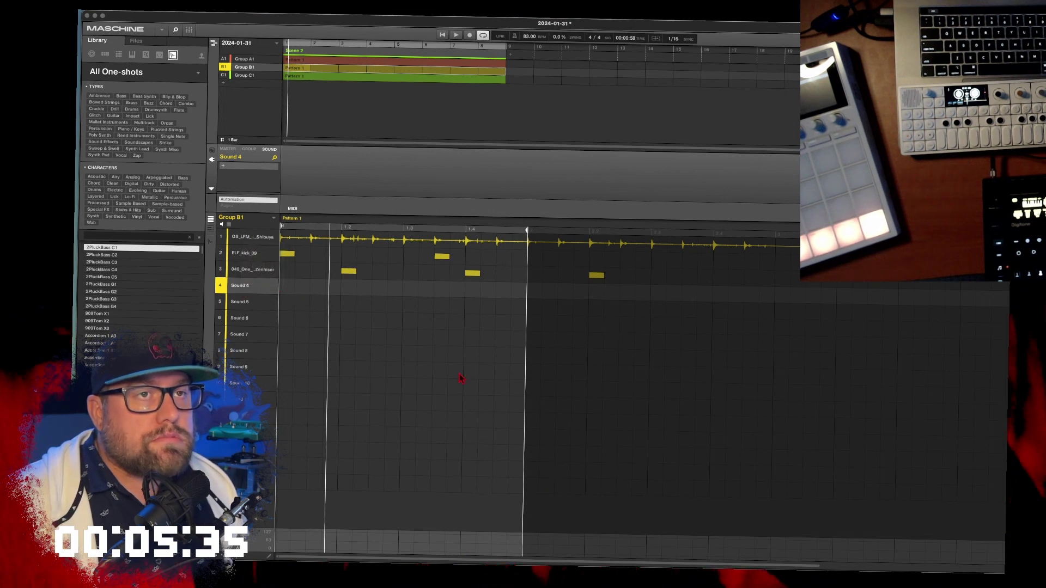
mouse_move(327, 413)
mouse_down()
mouse_move(273, 275)
mouse_move(264, 284)
mouse_move(324, 287)
mouse_up()
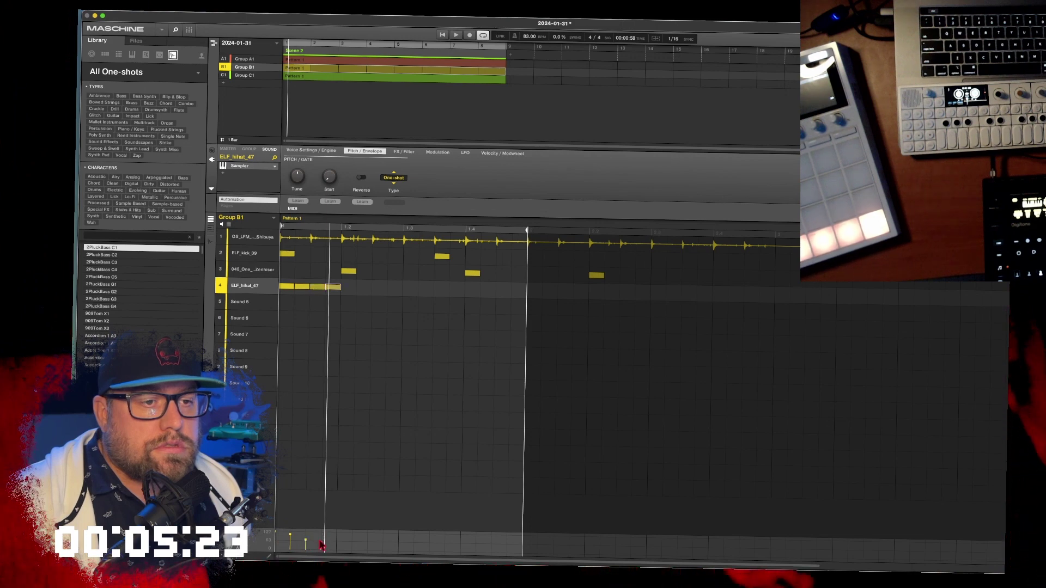
Step: Filter the one-shots to Drums and Ride Cymbal, load Ride Fifth DS into Sound 5, and place a hit on beat 1.2
click(249, 309)
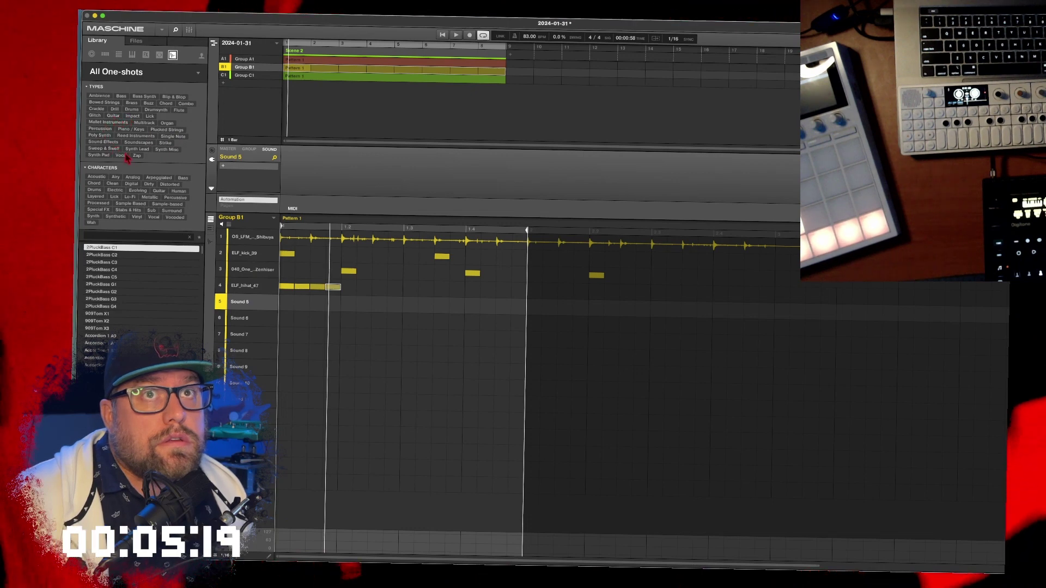
click(131, 110)
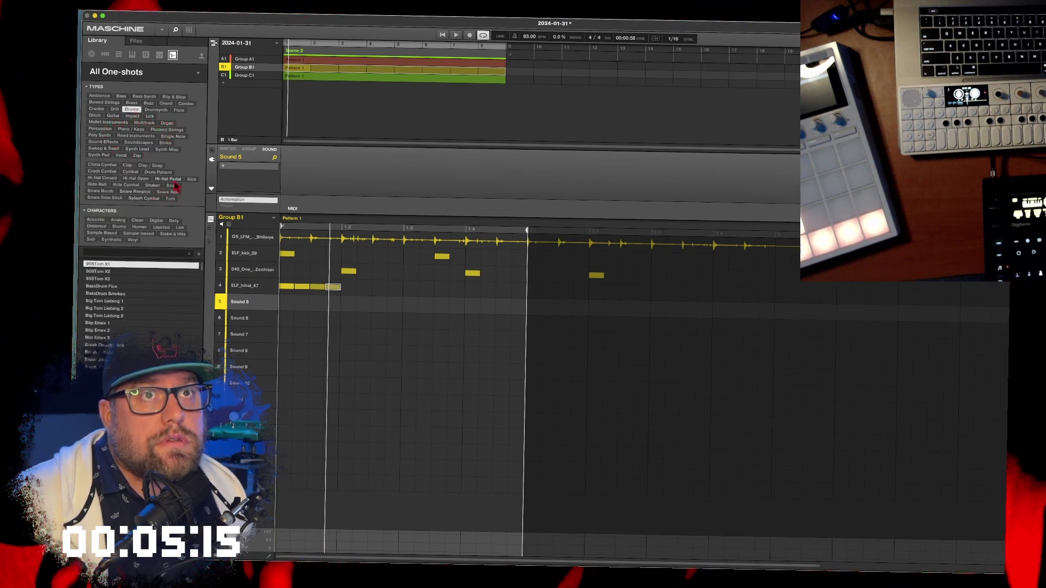
click(125, 186)
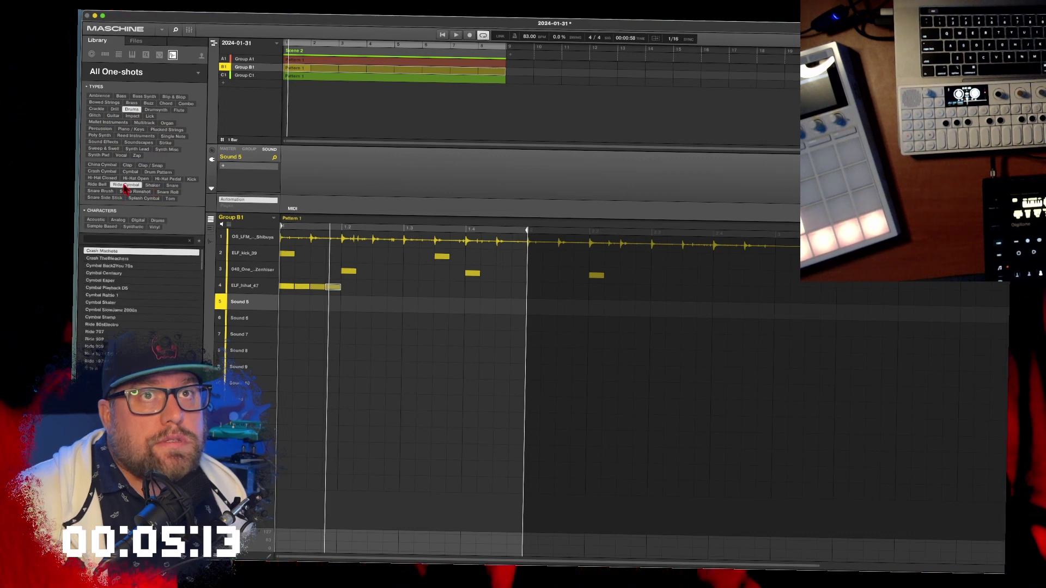
scroll(153, 334, down, 10)
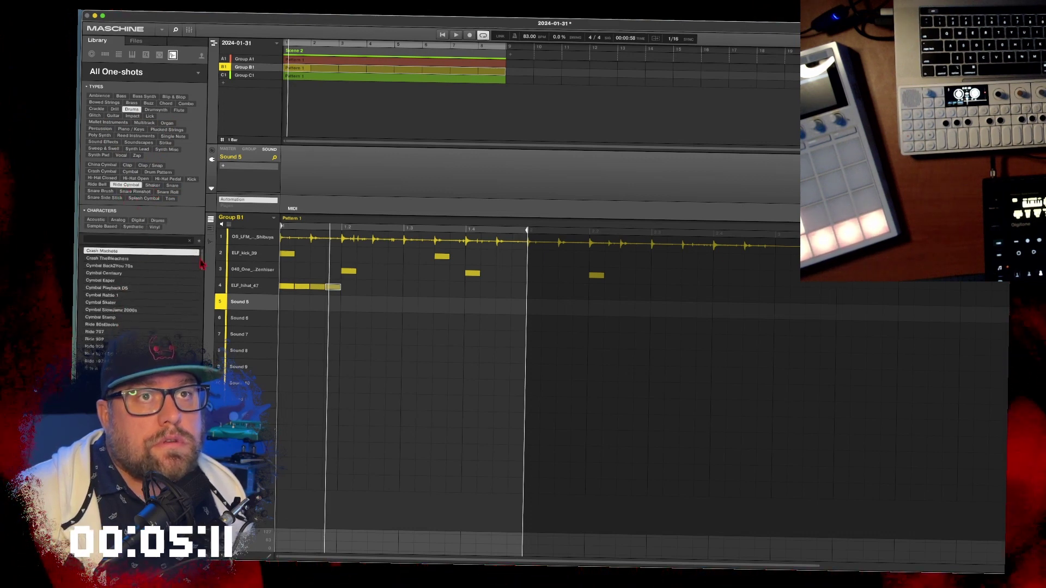
drag(100, 346, 292, 305)
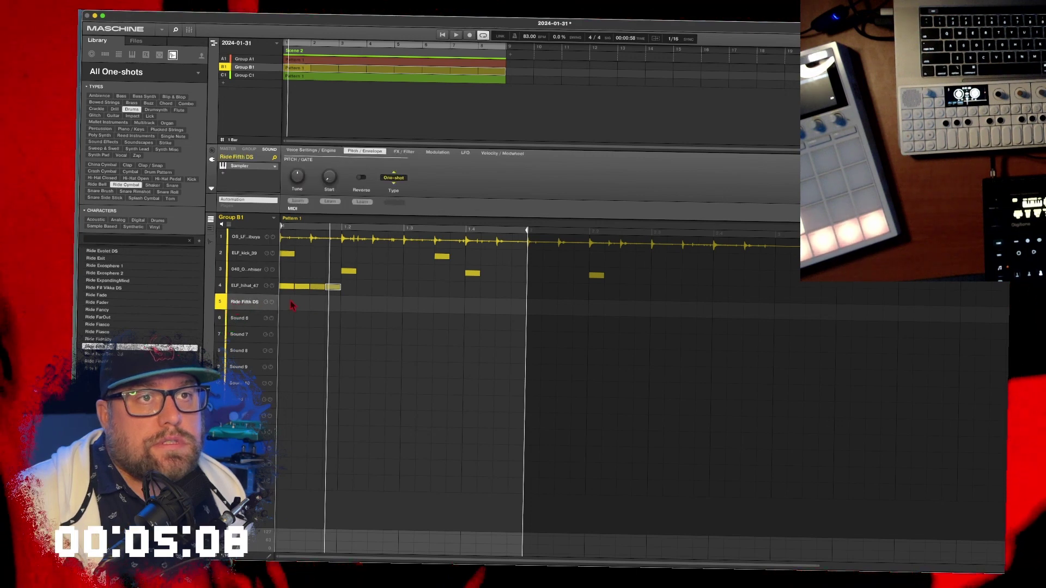
click(347, 303)
key(space)
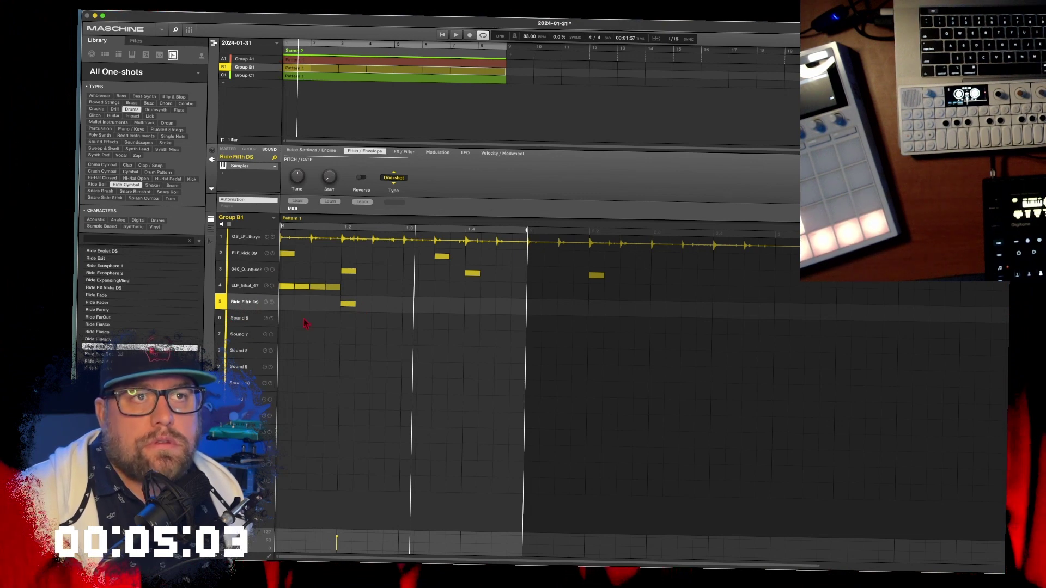
key(space)
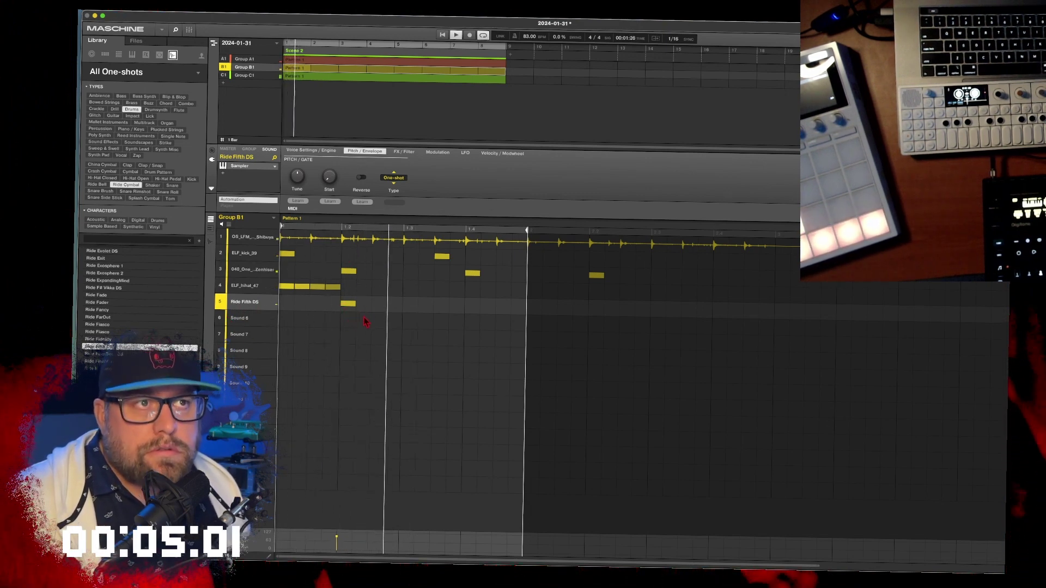
Step: Add two consecutive hi-hat hits from beat 1.3, with a lower velocity on the second
click(410, 288)
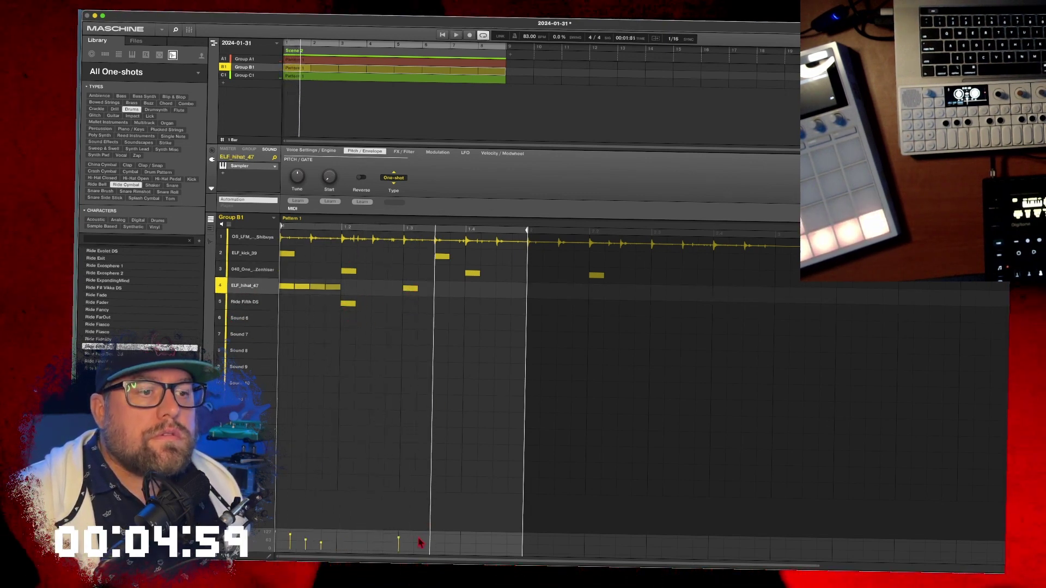
click(398, 541)
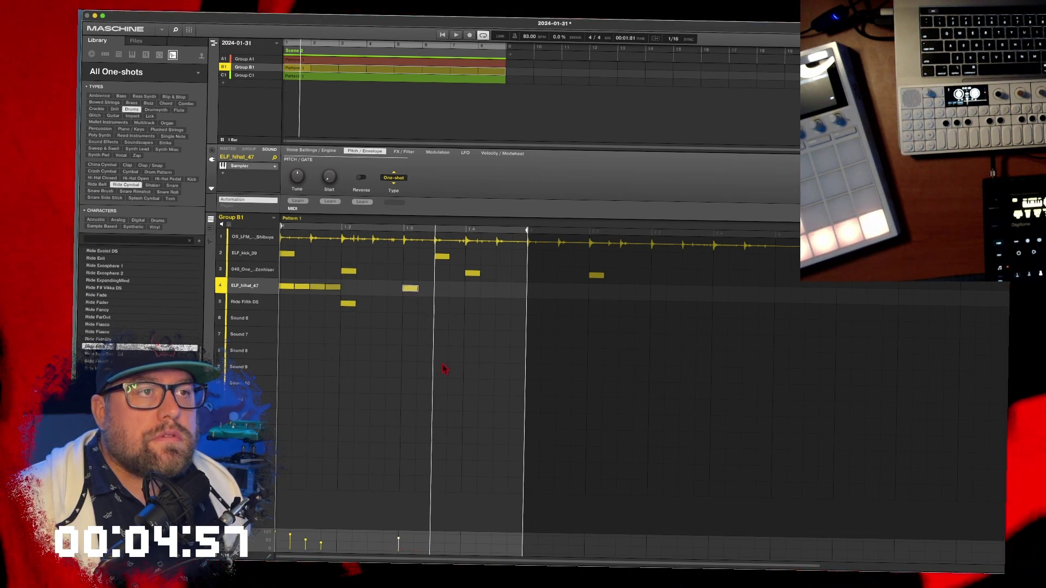
click(426, 288)
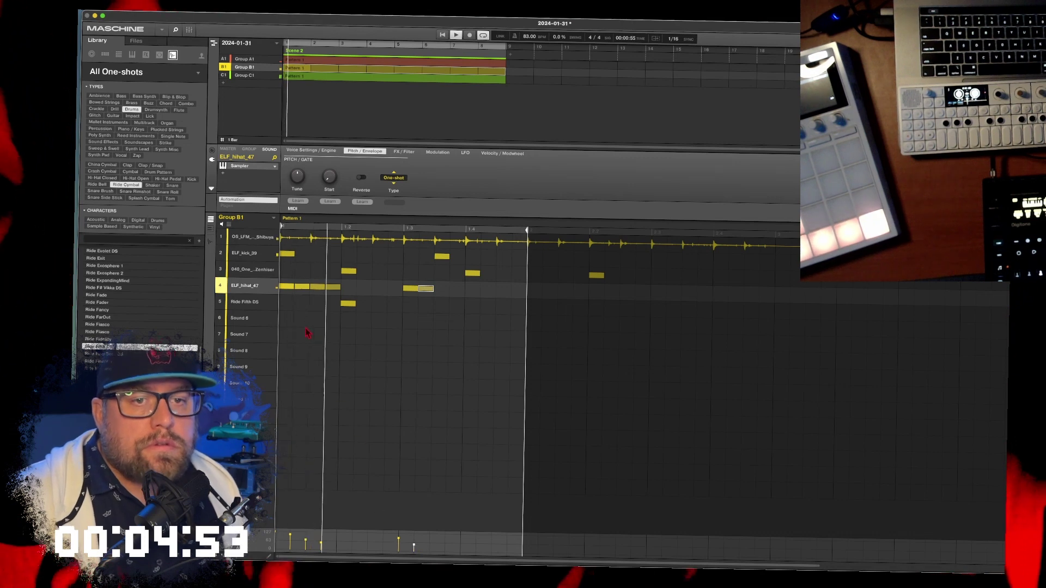
Step: Replace Sound 5's sample with Ride Garage V2 and load Ride Garage V1 into Sound 6 with a hit on beat 1.4
click(250, 303)
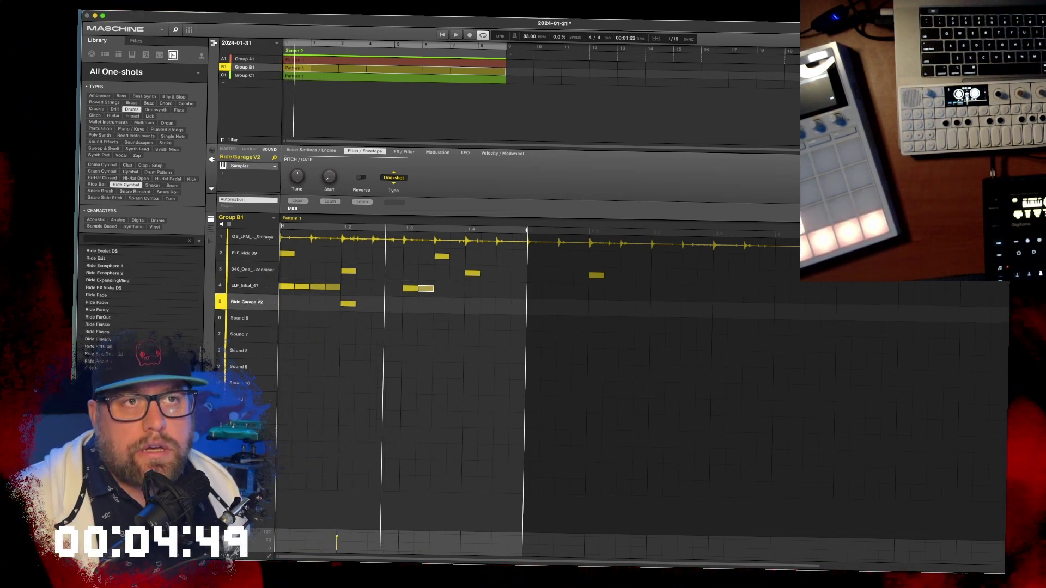
key(space)
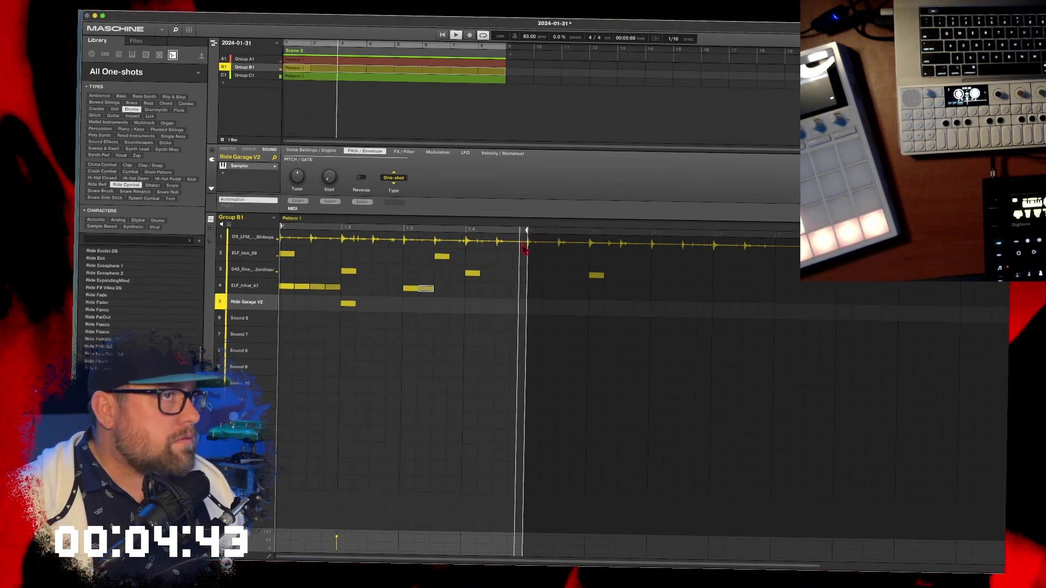
click(238, 324)
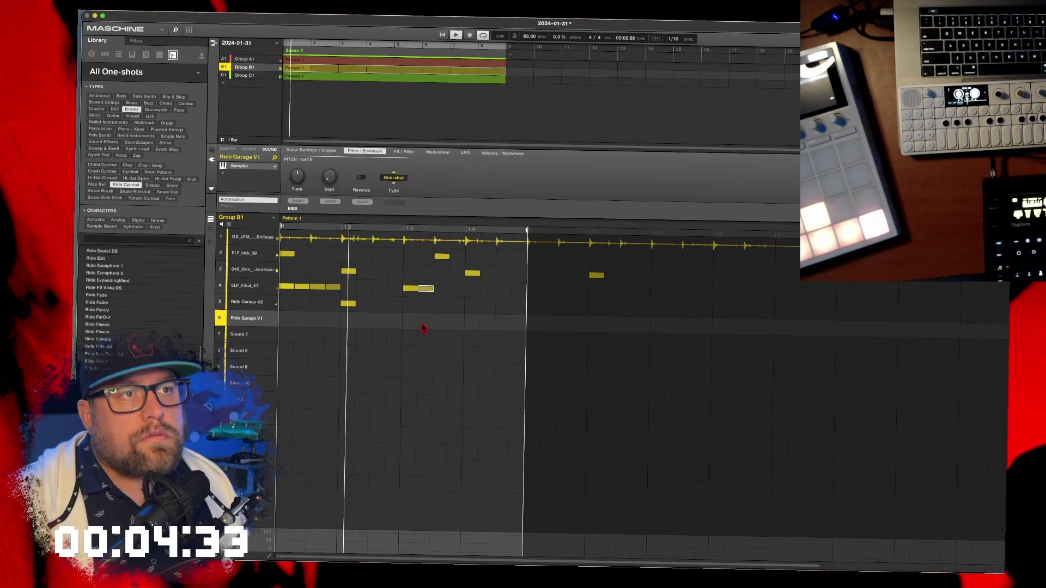
click(472, 323)
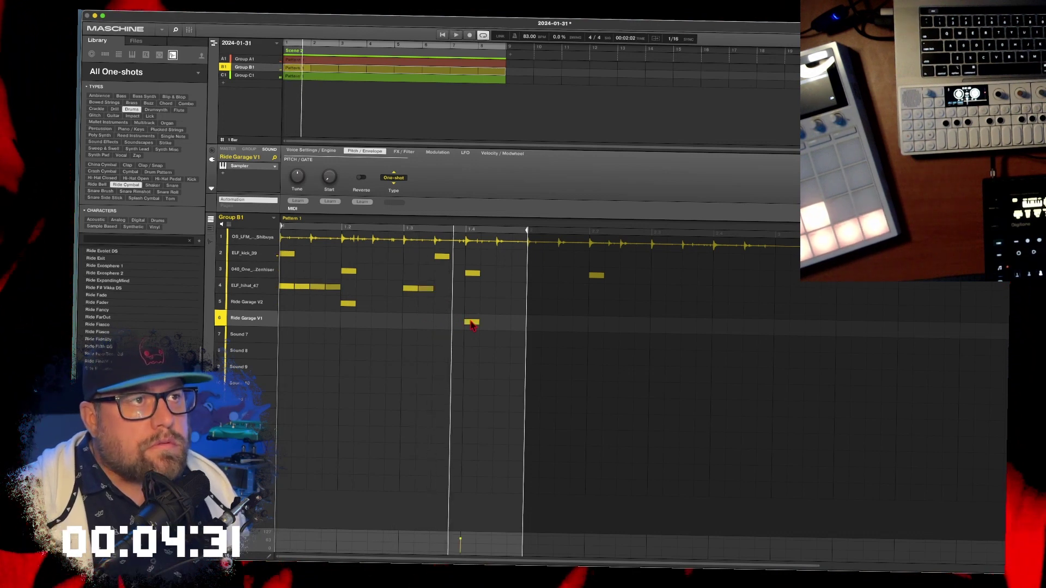
Step: Move the two hi-hat hits at beat 1.3 an eighth note later and duplicate the drum pattern to four bars
drag(399, 288, 428, 293)
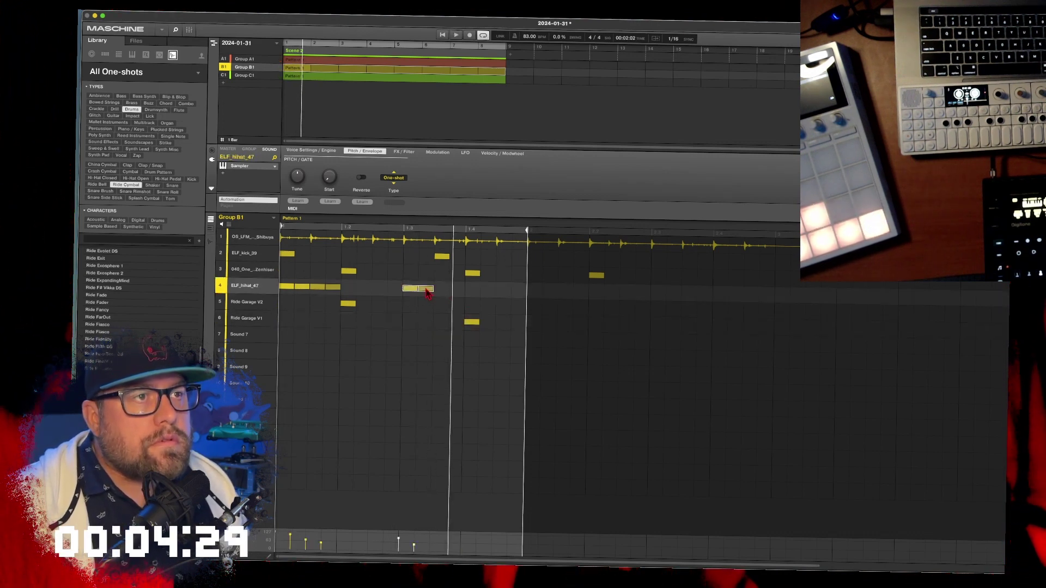
key(space)
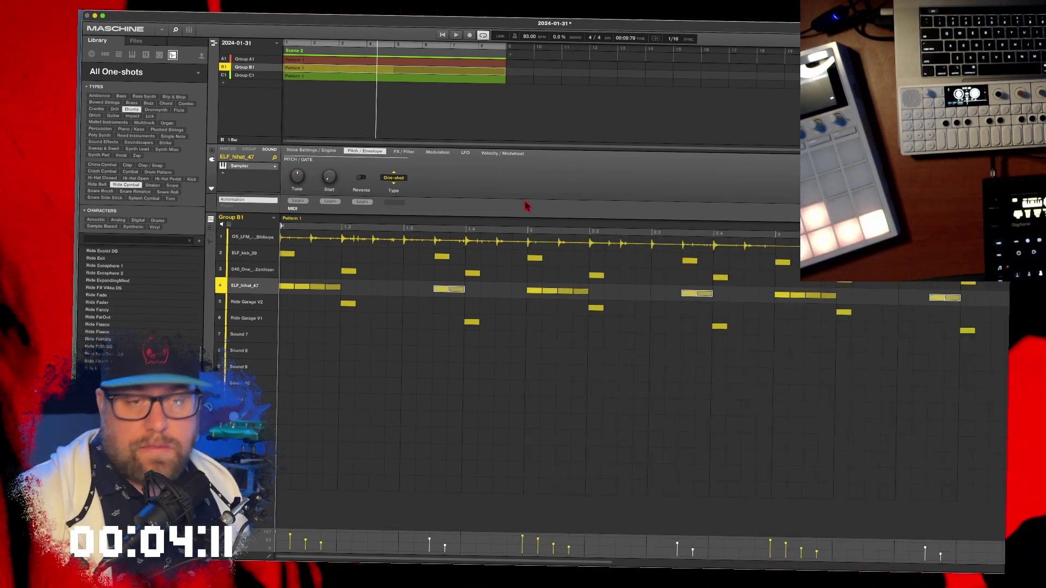
Step: Load Ride Garage V5 into Sound 7 and place one hit an eighth note after the start of bar 1
click(238, 334)
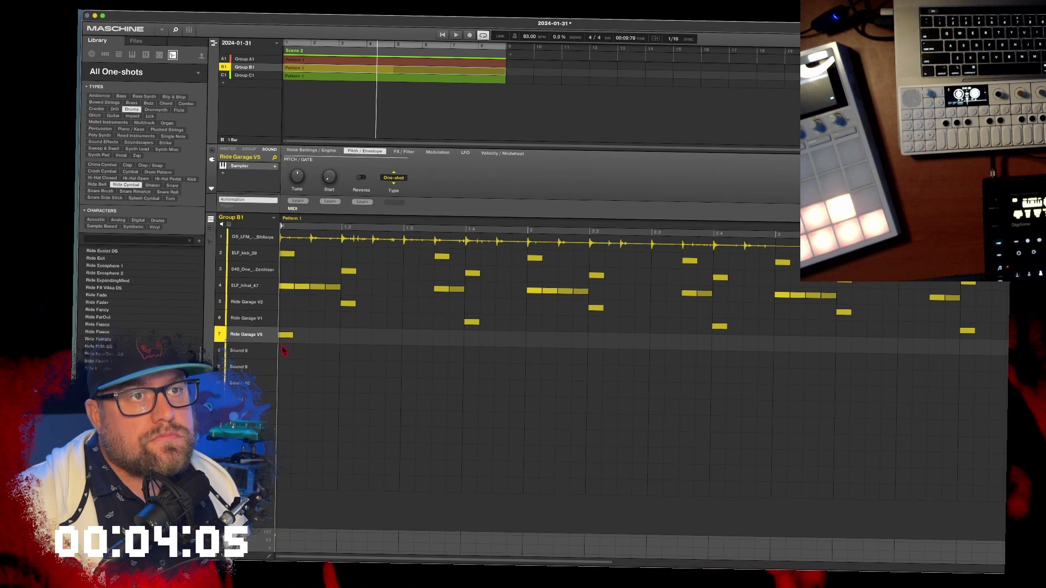
drag(287, 338, 317, 338)
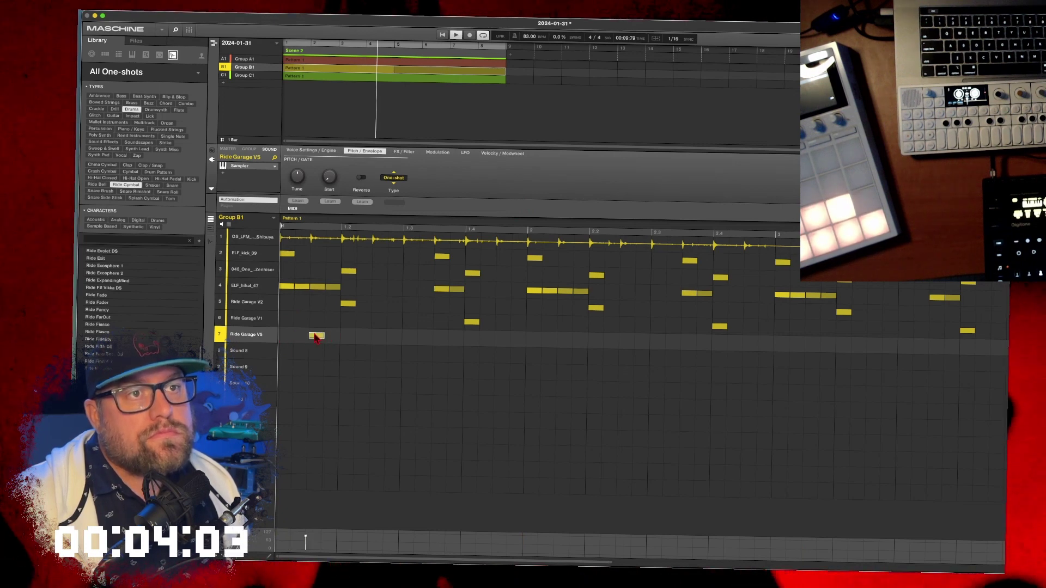
key(space)
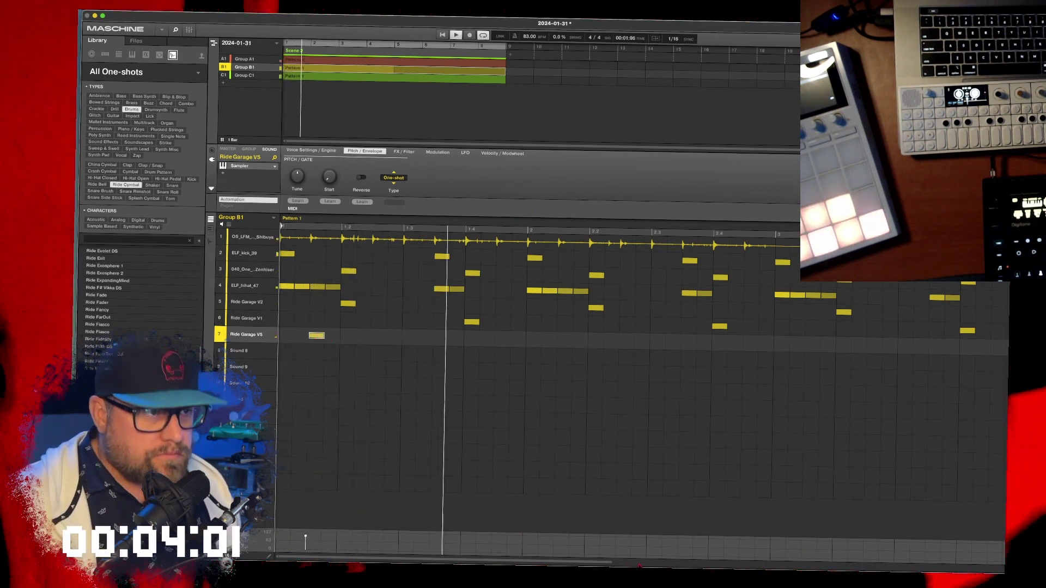
drag(611, 560, 798, 562)
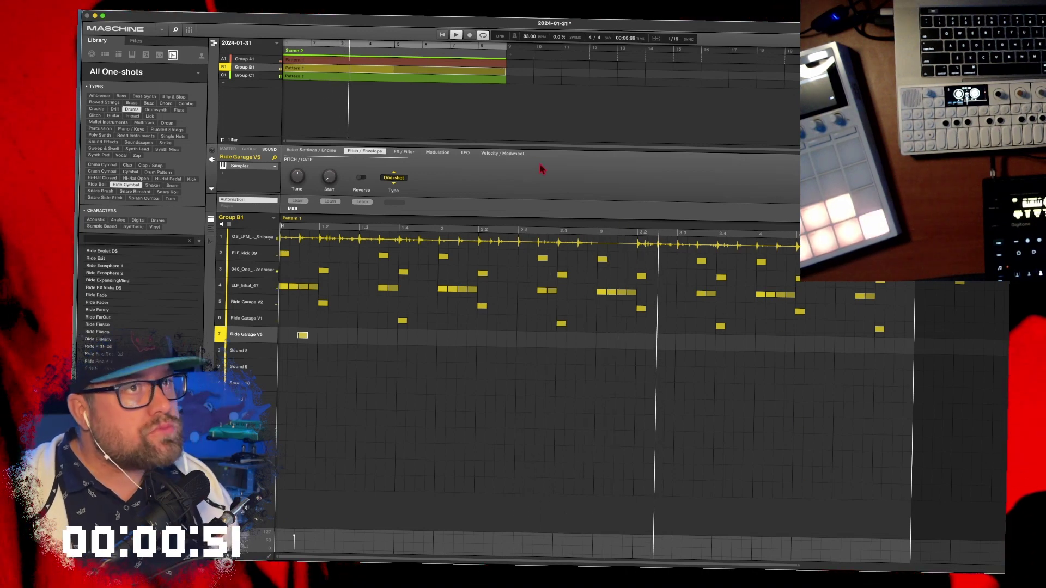
Step: Add a fourth group, D1, and record an eight-bar loop from the external stereo input into its first sound
click(235, 85)
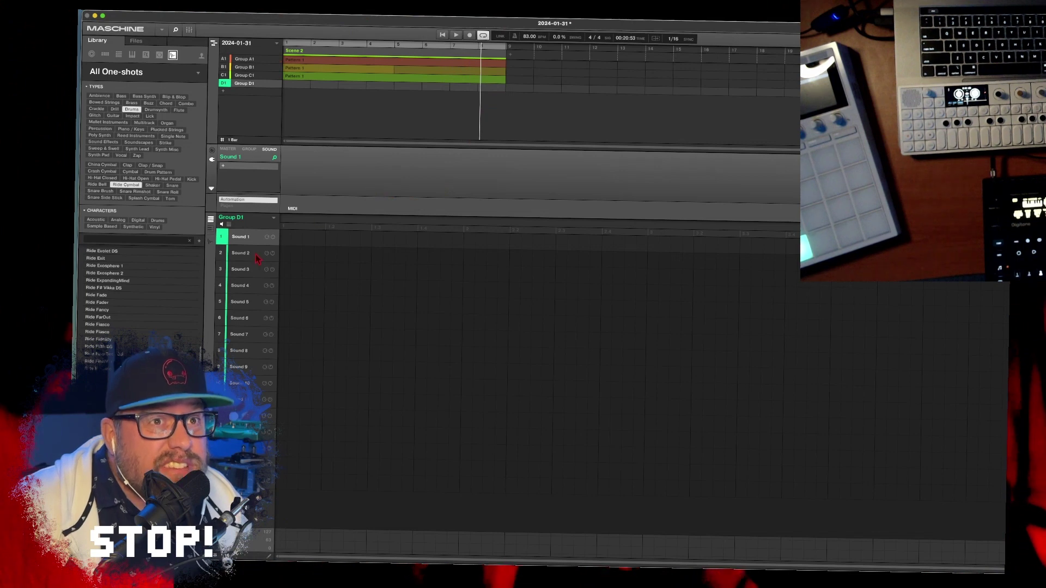
click(212, 242)
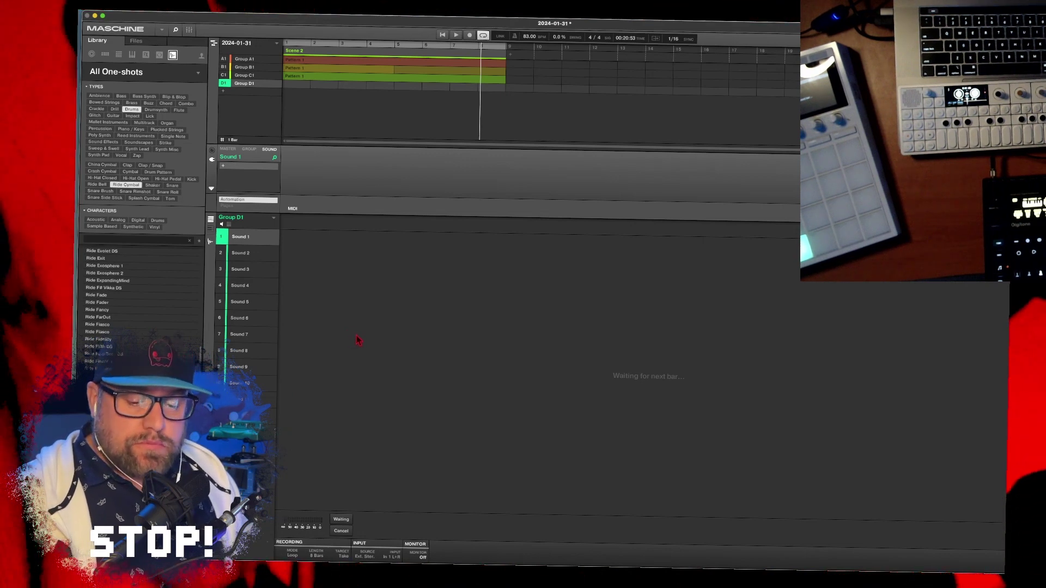
key(space)
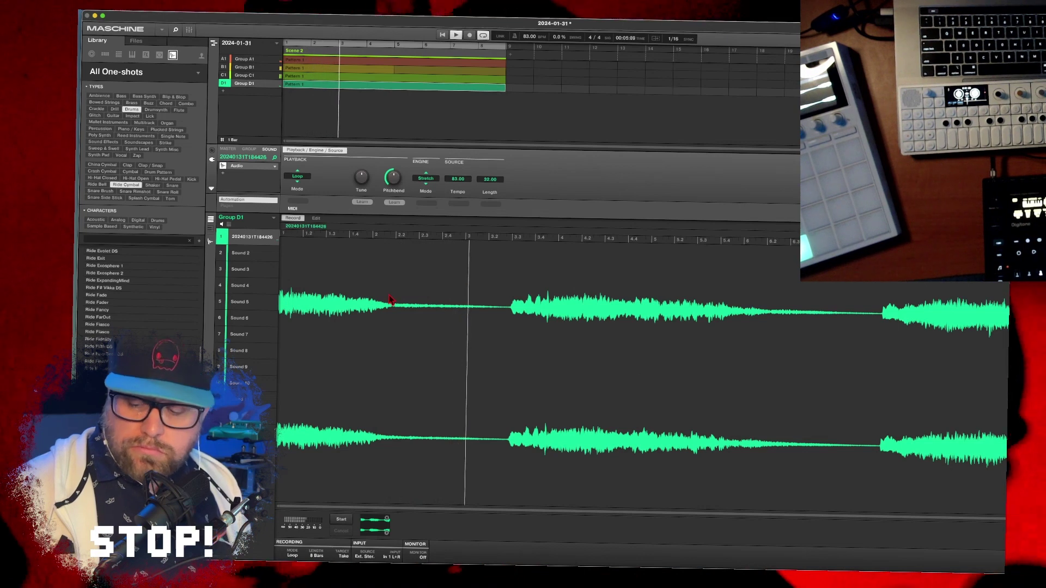
Step: Undo the eight-bar recording and record a 16-bar loop into the same sound
key(super+z)
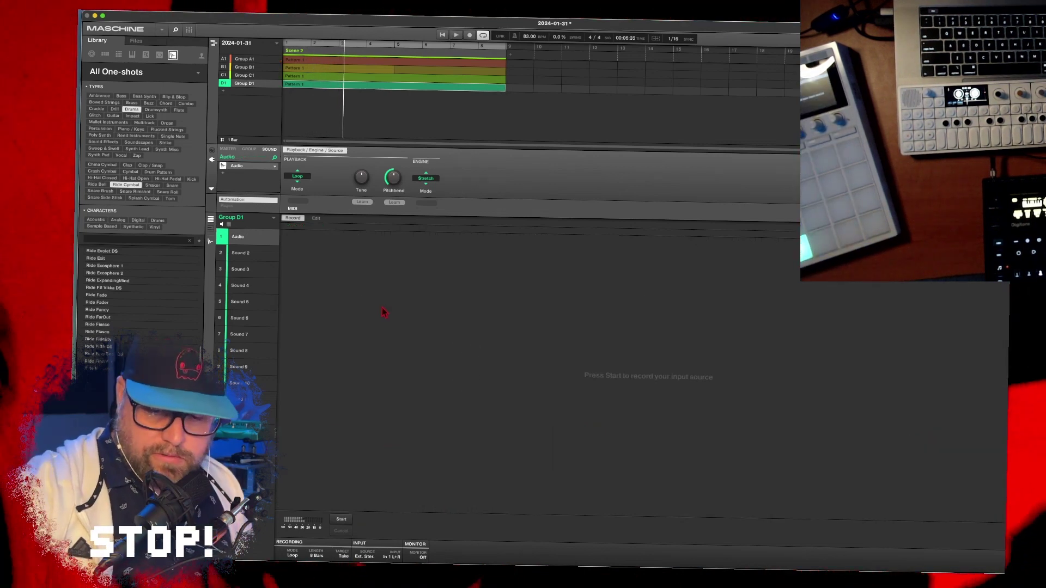
key(super+z)
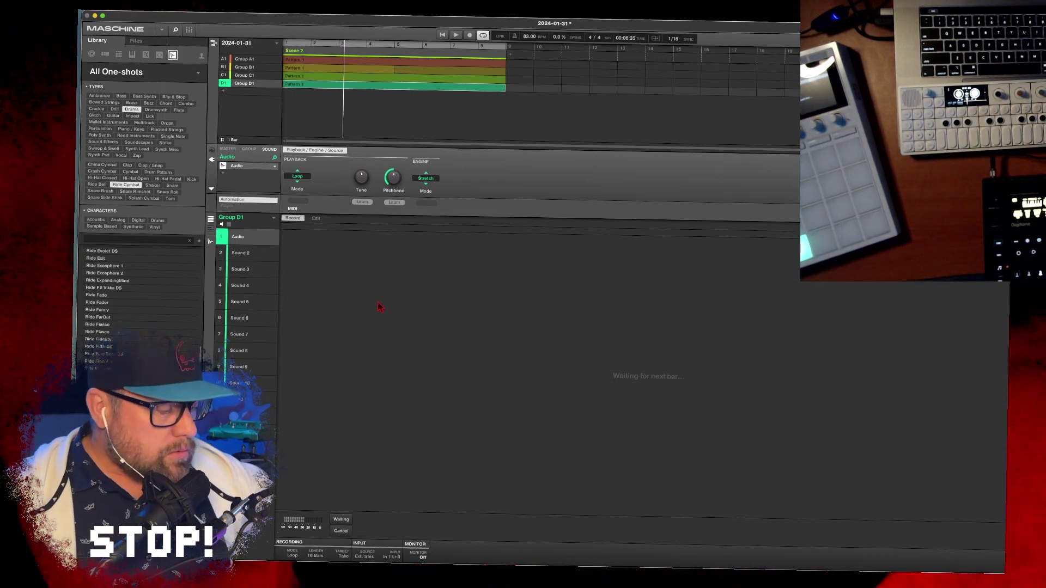
key(space)
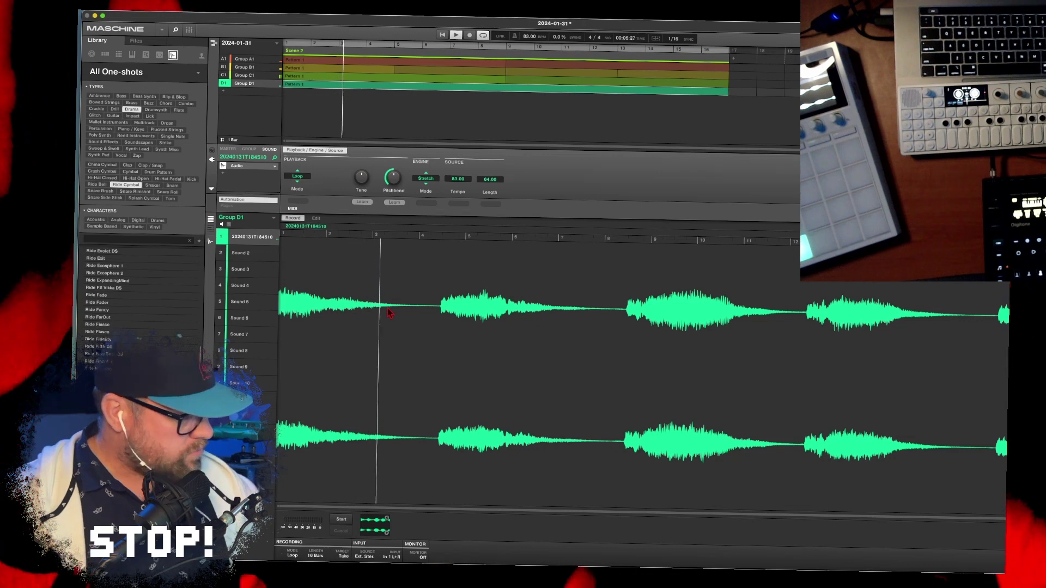
Step: Add an EQ after the audio loop in Sound 4 of Group A1 and slightly adjust its mid-band gain
click(238, 76)
click(243, 59)
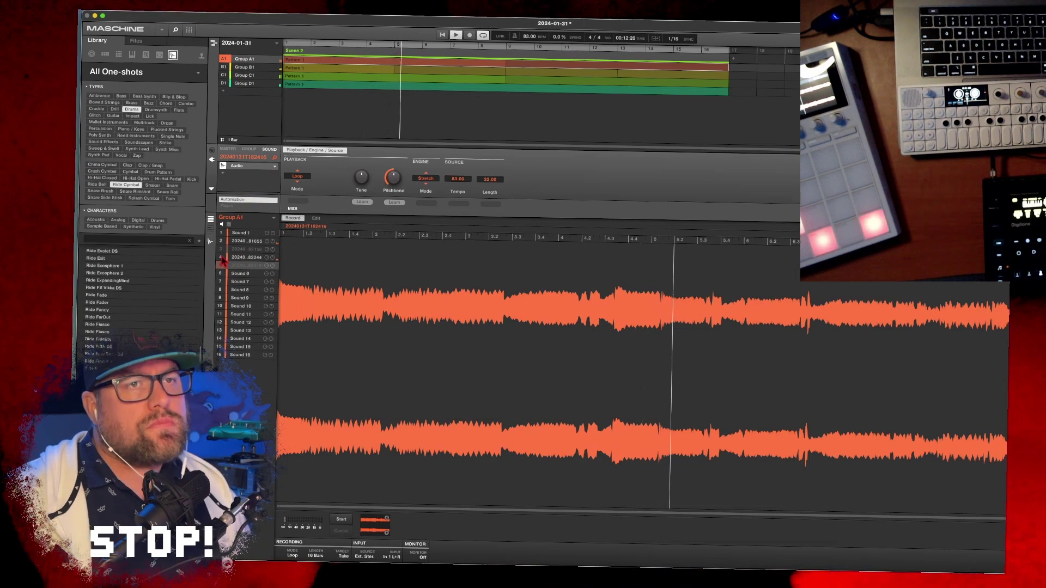
click(243, 258)
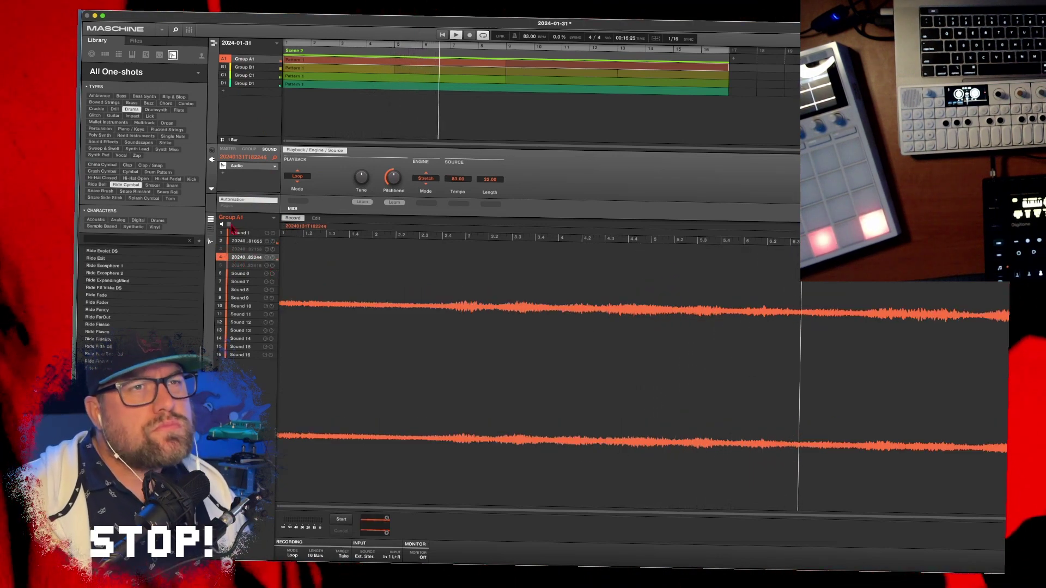
click(229, 173)
mouse_move(251, 185)
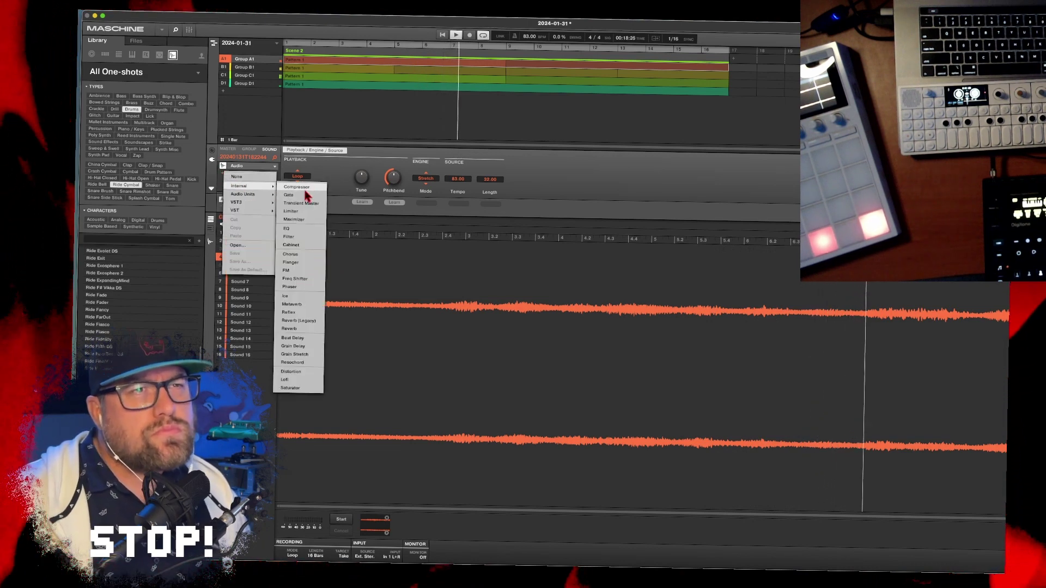
click(304, 228)
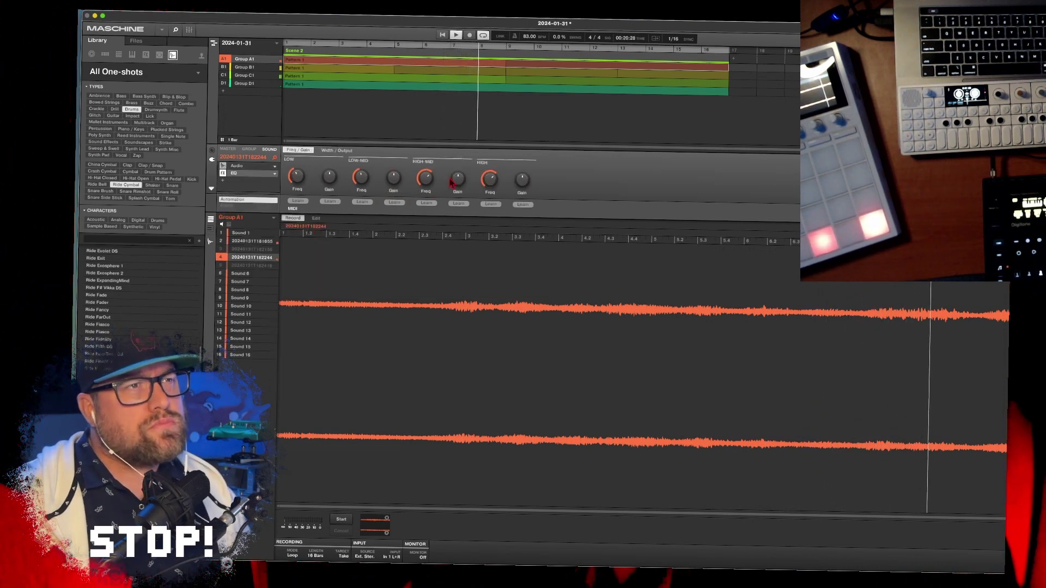
drag(393, 177, 393, 170)
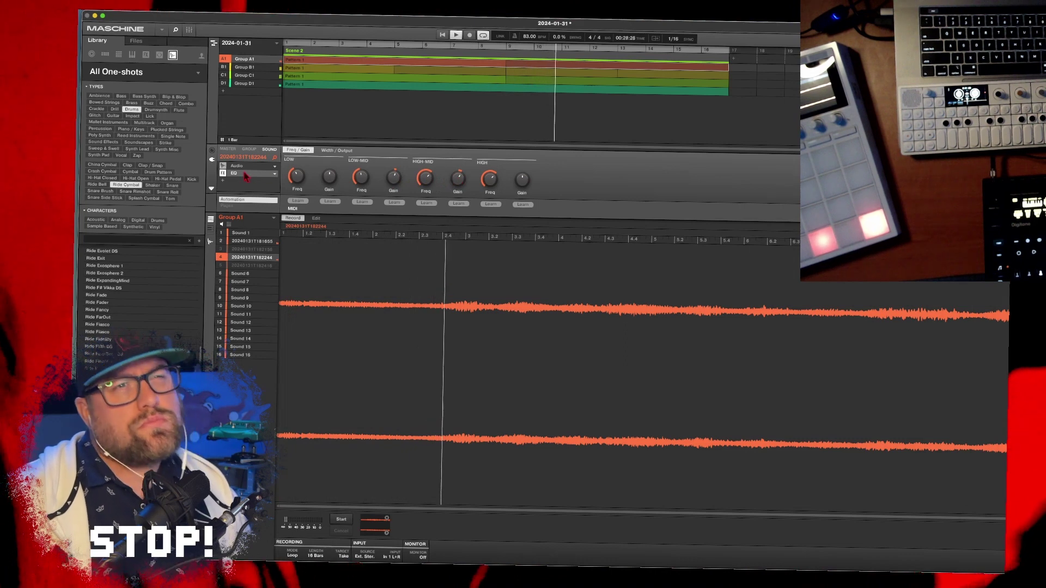
Step: Review the loops in Sounds 3 and 5 of Group A1 and save the project as 2024-01-31
click(251, 251)
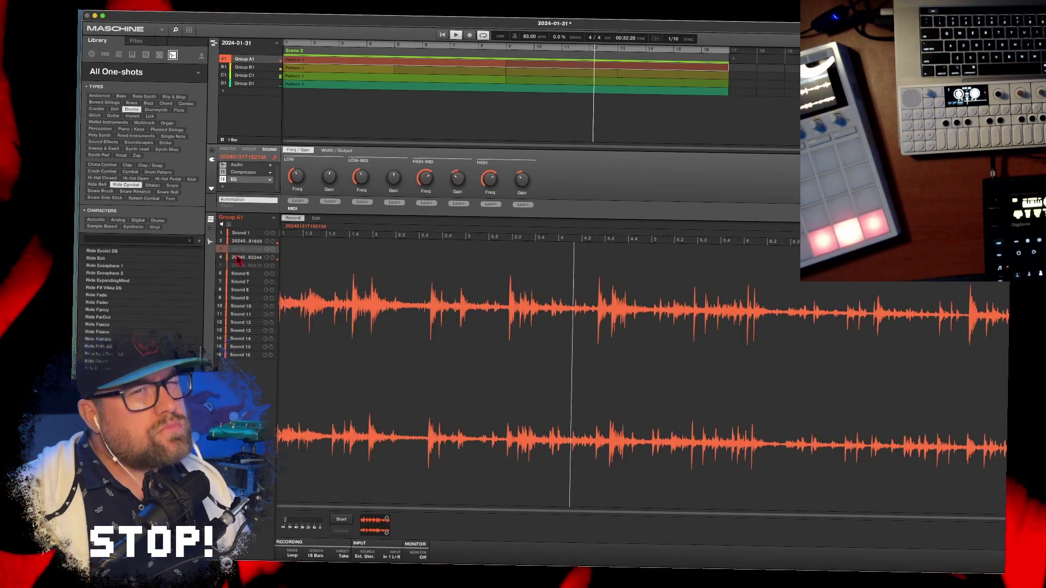
click(234, 265)
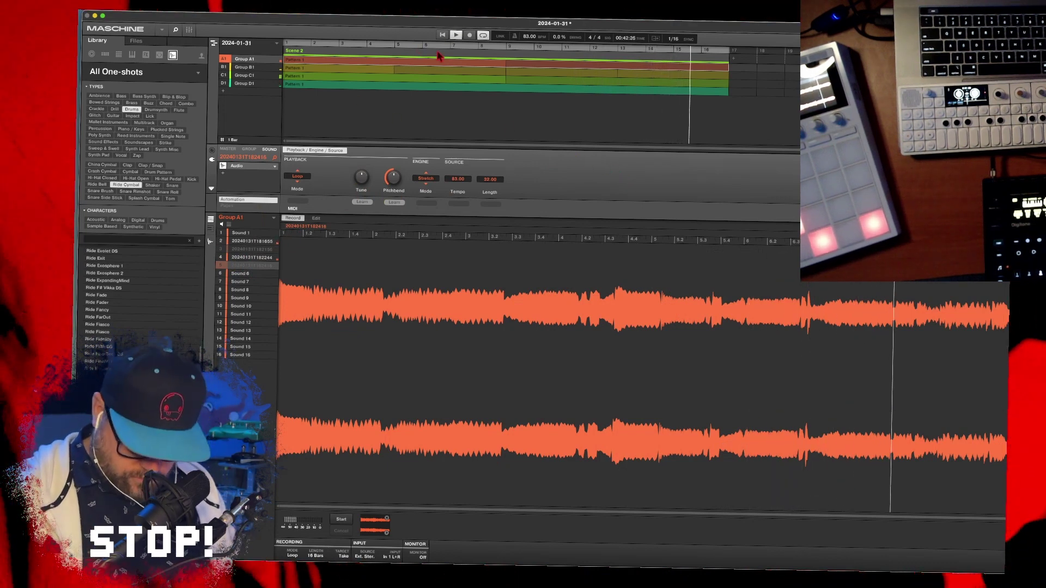
key(super+shift+s)
key(Return)
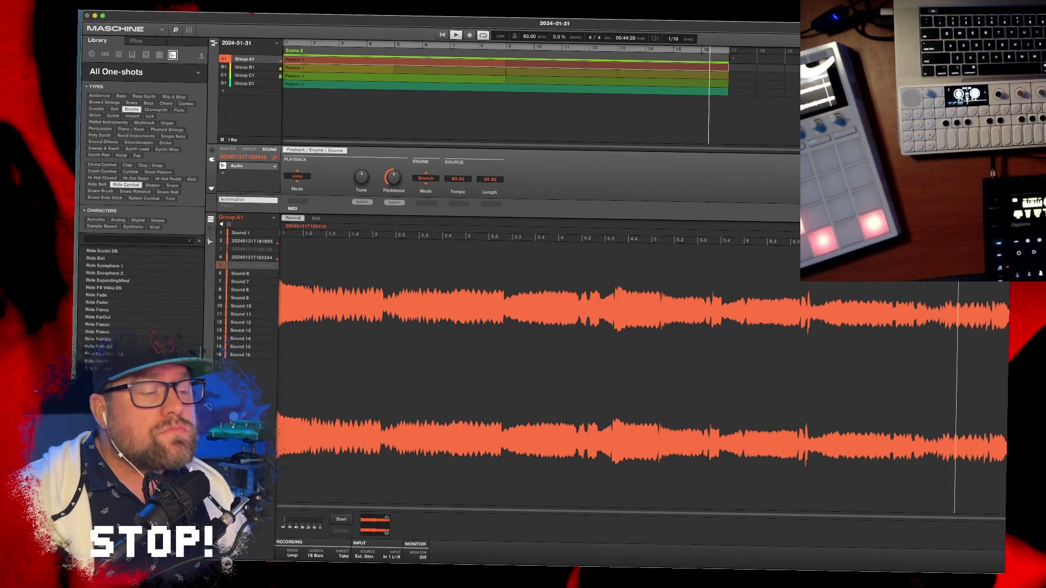